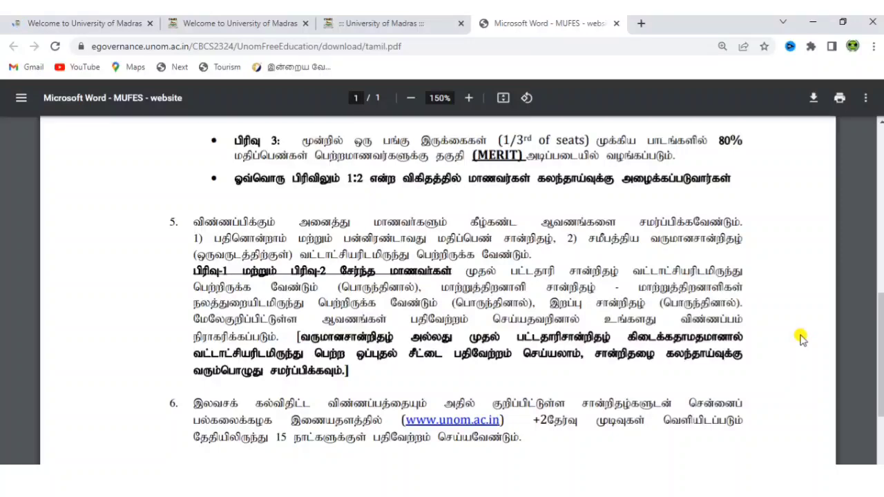
# Scroll through the Tamil instructions PDF, then return to the ':: University of Madras' portal tab.
pyautogui.scroll(-2, 801, 338)
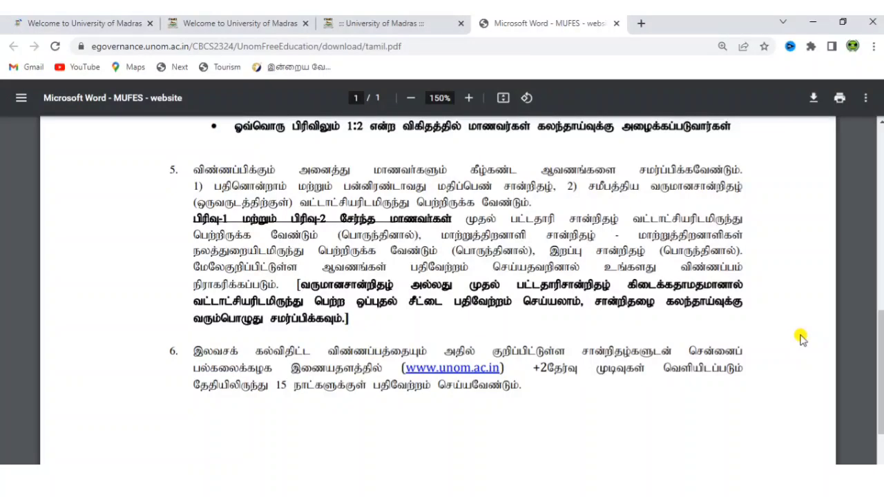
pyautogui.scroll(-3, 800, 337)
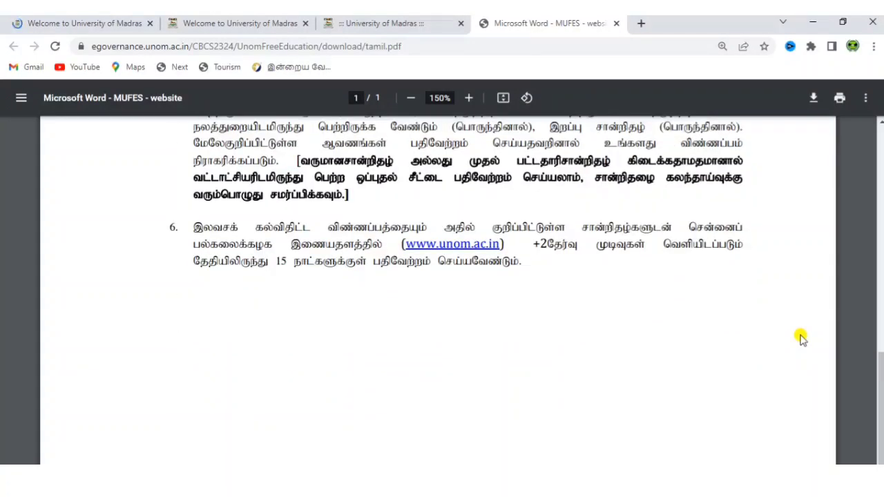
pyautogui.scroll(10, 800, 337)
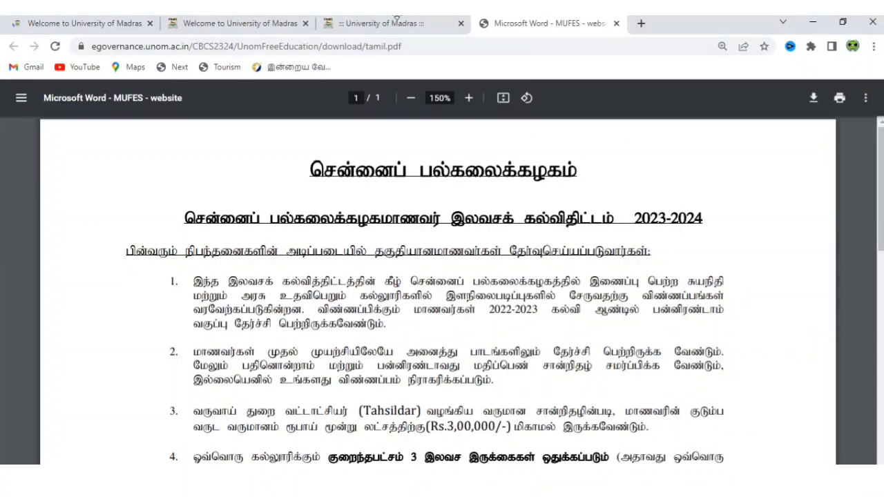
pyautogui.click(378, 24)
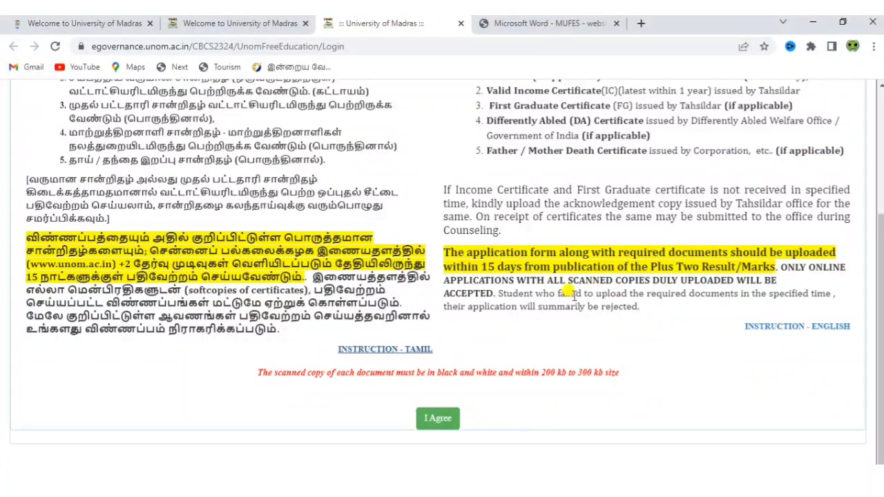
# Accept the MUFES instructions and choose NEW APPLICANT REGISTRATION on the login page.
pyautogui.click(443, 427)
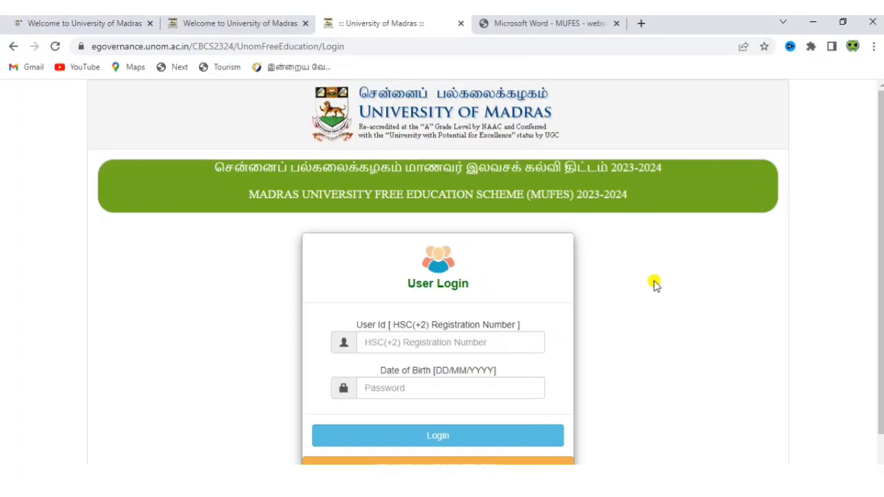
pyautogui.scroll(-1, 676, 256)
pyautogui.scroll(-1, 676, 256)
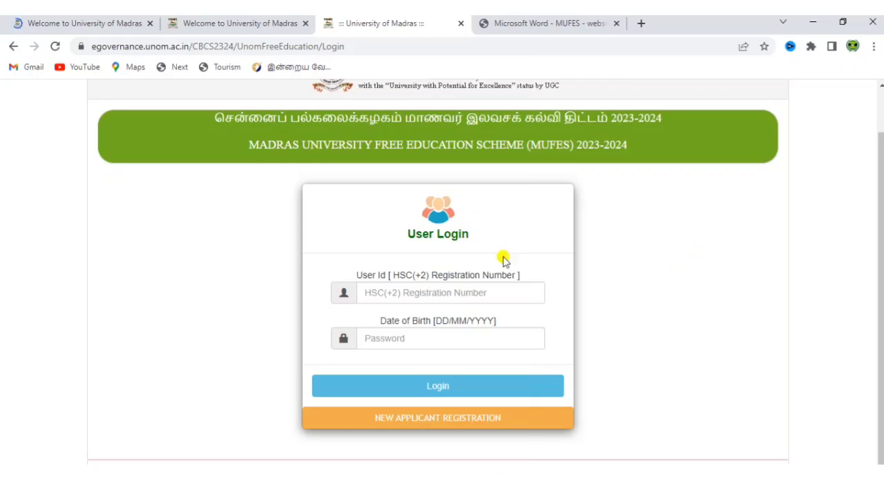
pyautogui.click(488, 419)
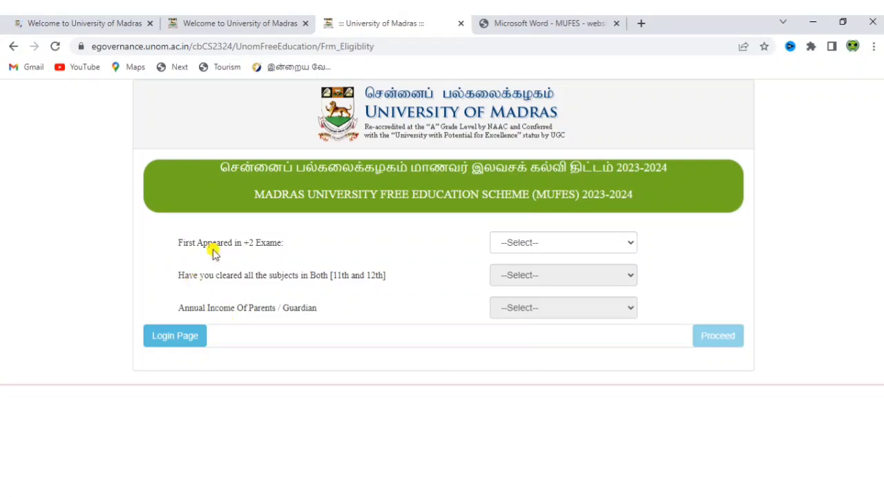
# Answer the eligibility questions with 2023, Yes and Below <=300000, then proceed to registration.
pyautogui.click(516, 244)
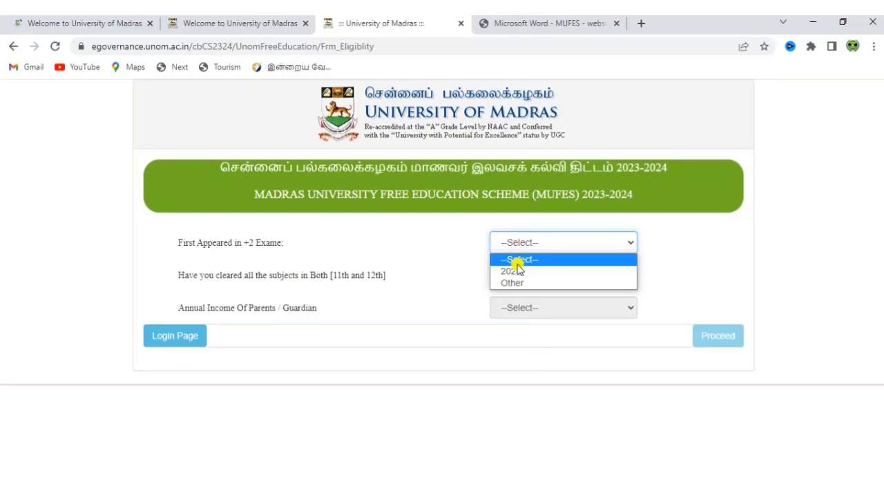
pyautogui.click(518, 272)
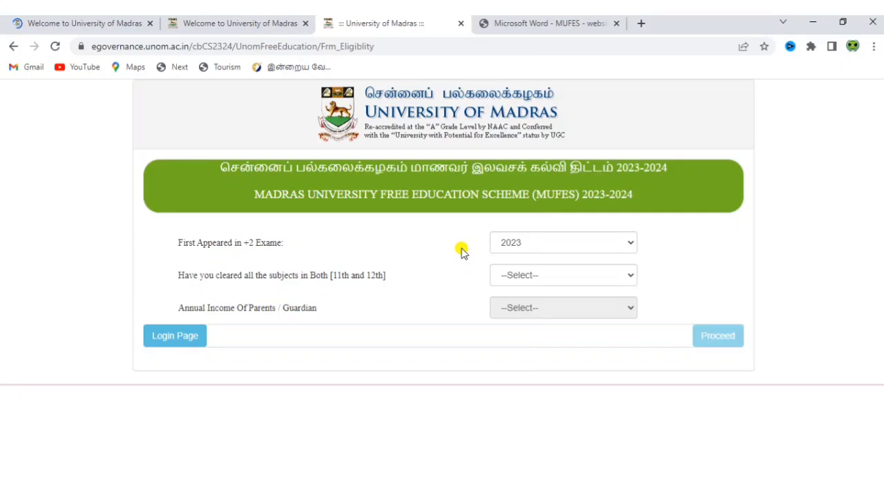
pyautogui.click(546, 276)
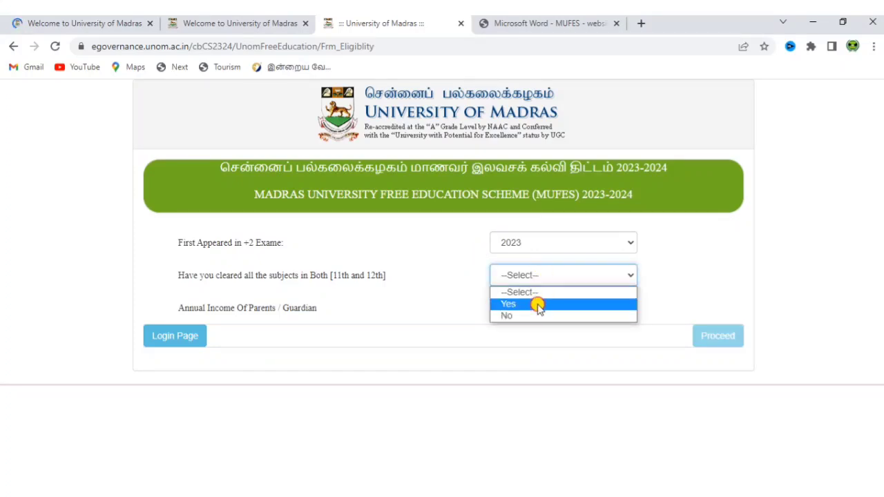
pyautogui.click(539, 305)
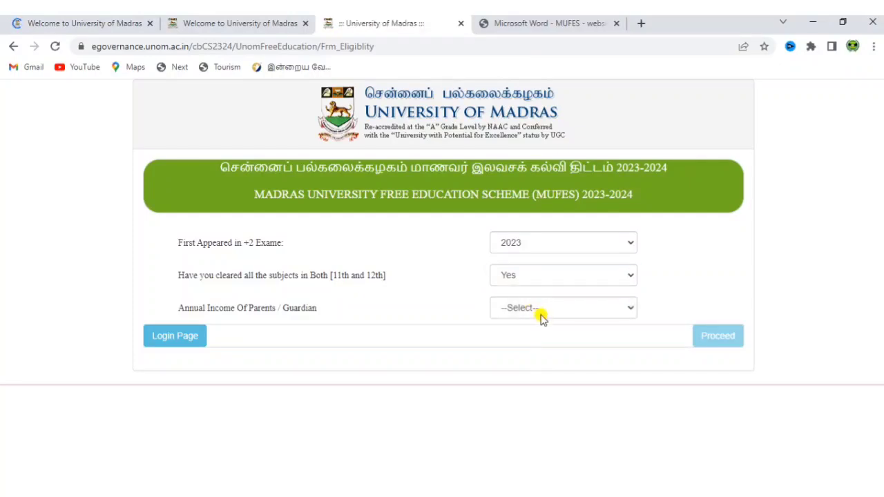
pyautogui.click(541, 313)
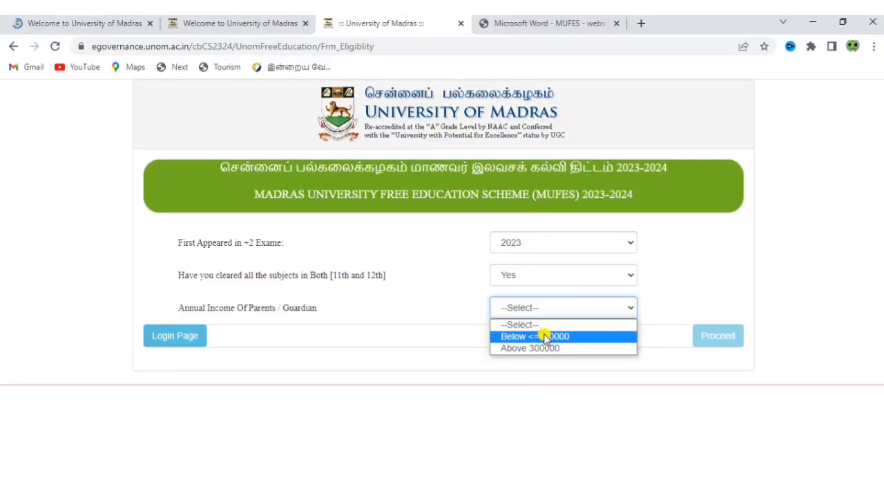
pyautogui.click(545, 336)
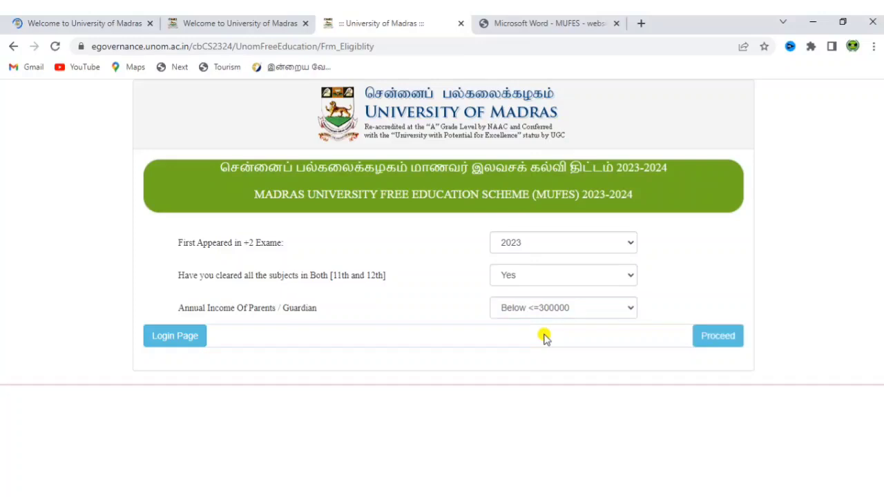
pyautogui.click(730, 338)
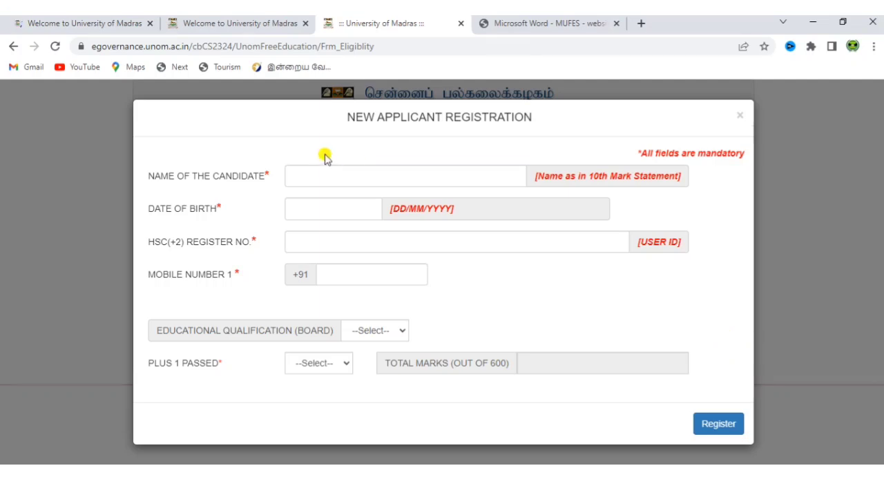
pyautogui.click(334, 181)
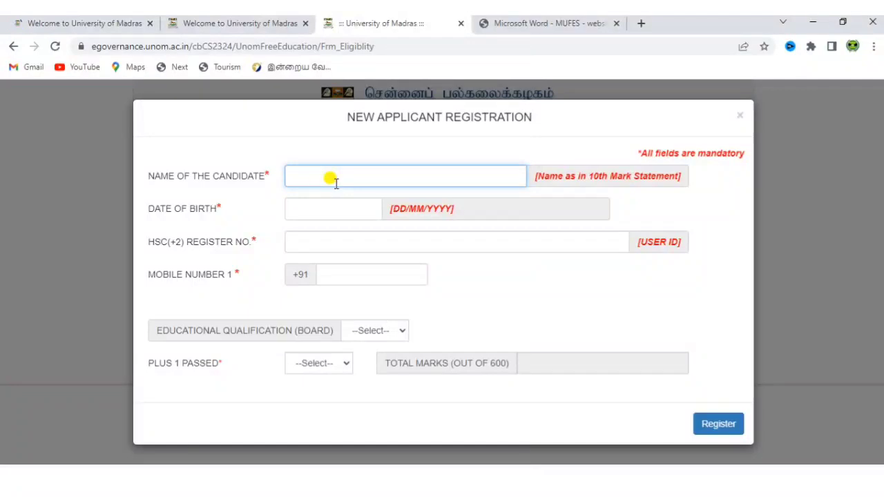
pyautogui.write('KUMAR')
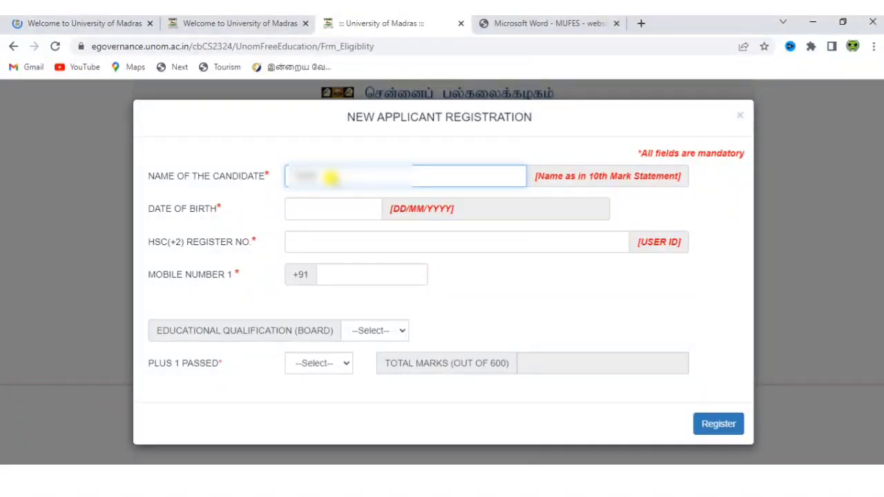
pyautogui.write('ASAMY')
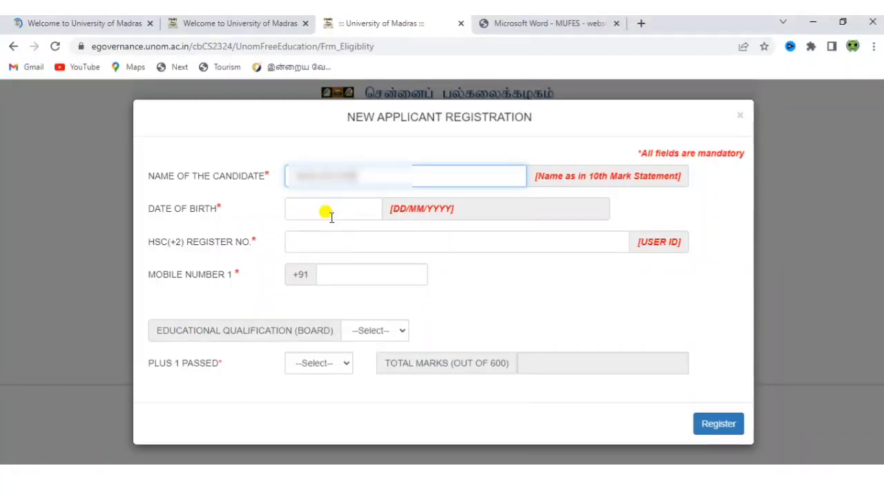
pyautogui.click(326, 212)
pyautogui.click(382, 233)
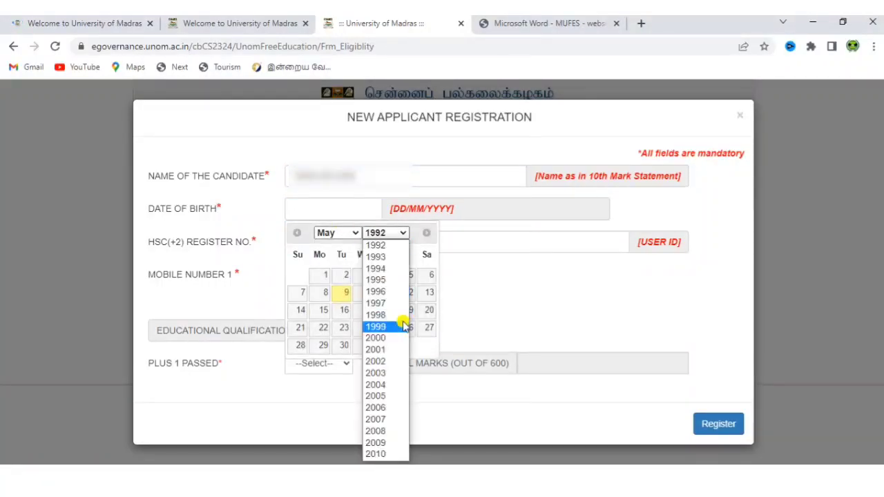
pyautogui.click(389, 408)
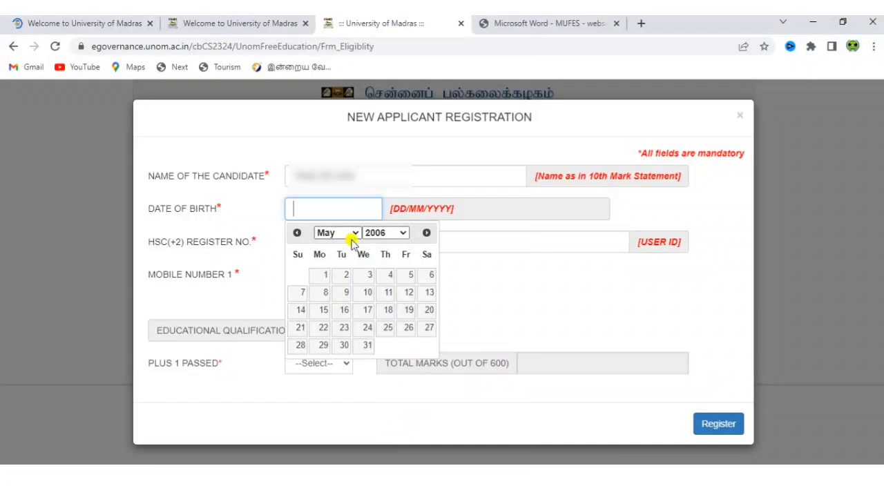
pyautogui.click(341, 235)
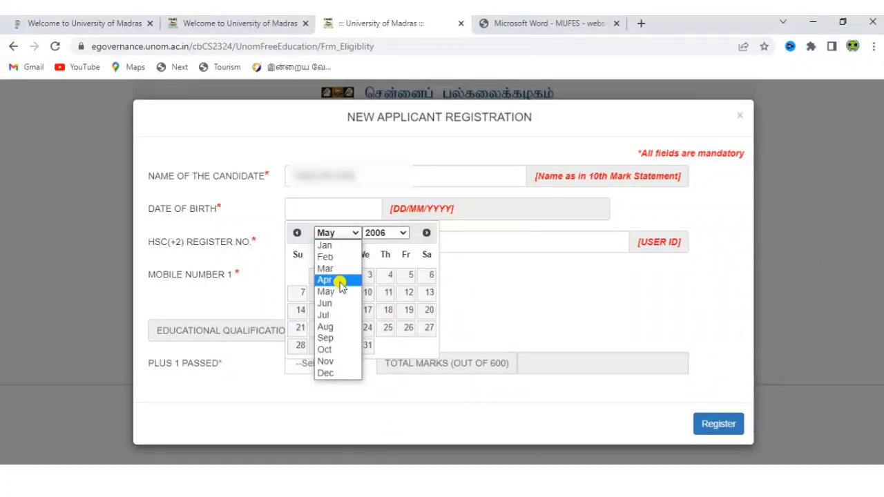
pyautogui.click(340, 283)
pyautogui.click(318, 349)
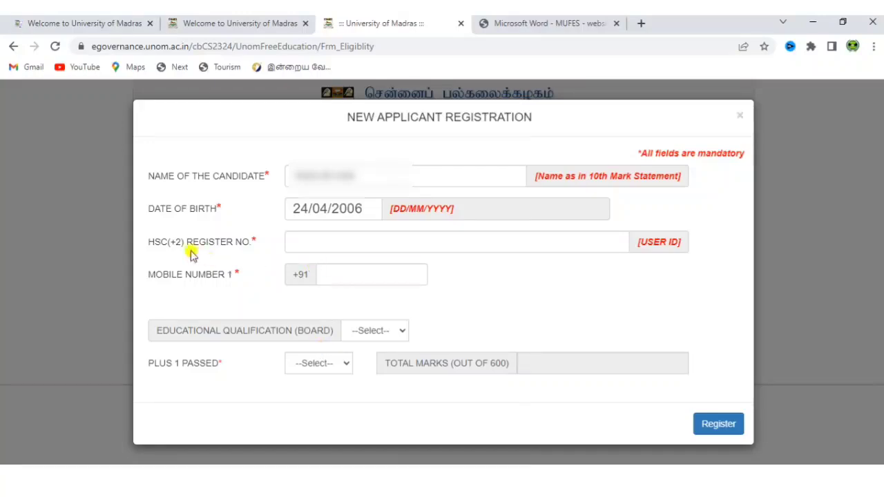
# Enter the HSC(+2) register number, correcting its last digit, and then the mobile number.
pyautogui.click(354, 243)
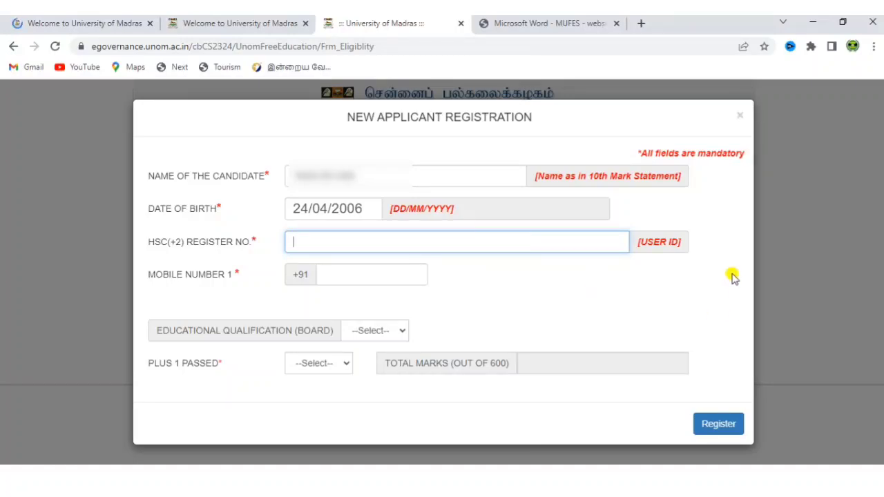
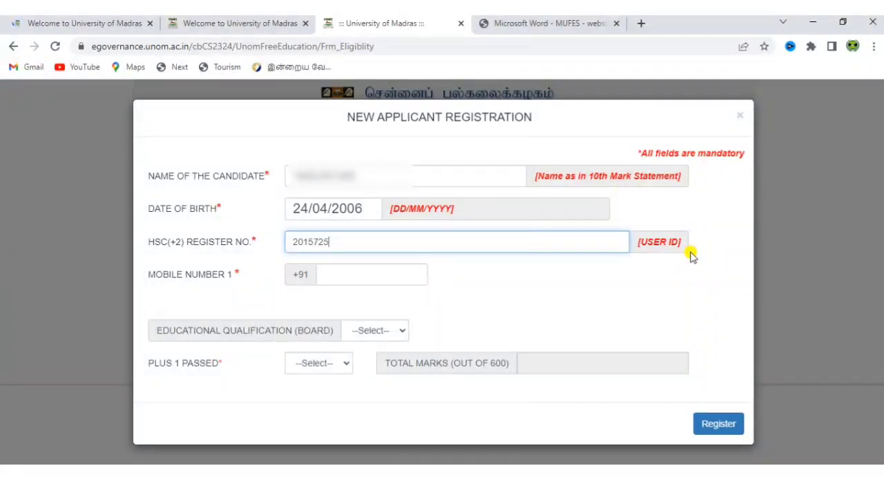
pyautogui.click(363, 284)
pyautogui.write('98765432')
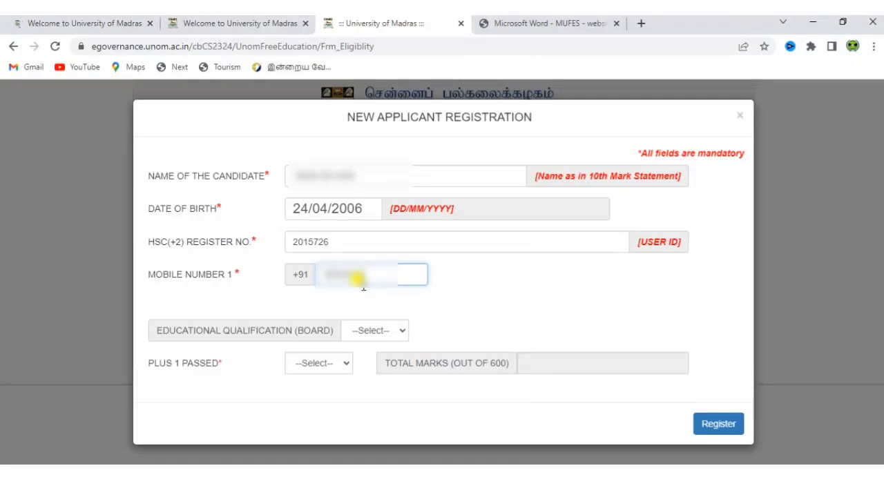
pyautogui.write('10')
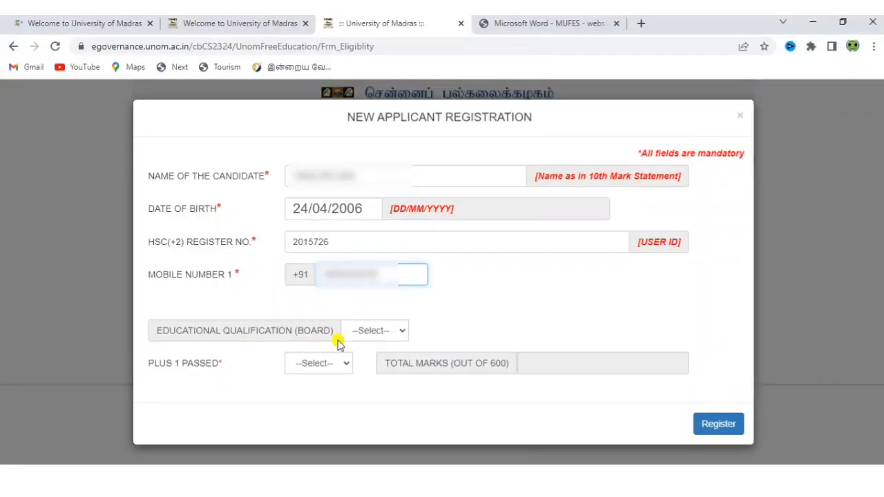
# Choose the STATE board and mark Plus 1 and Plus 2 passed with totals 480 and 550.
pyautogui.click(361, 338)
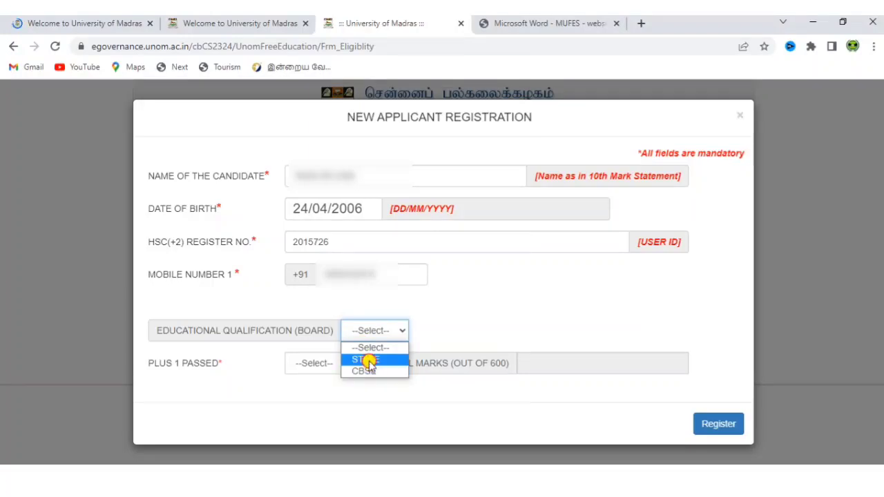
pyautogui.click(367, 360)
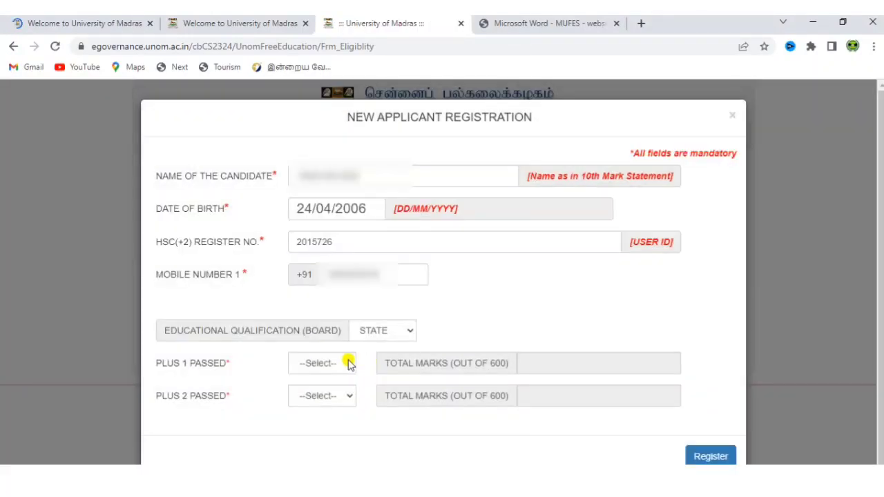
pyautogui.click(337, 364)
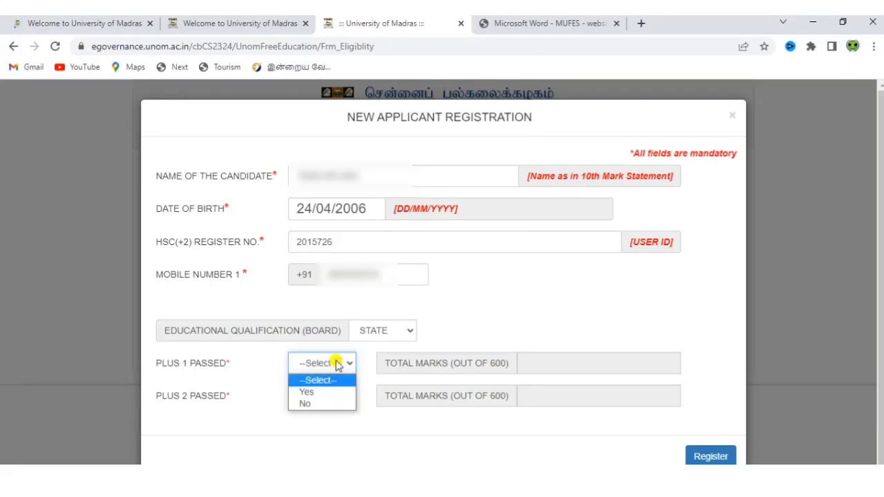
pyautogui.click(325, 392)
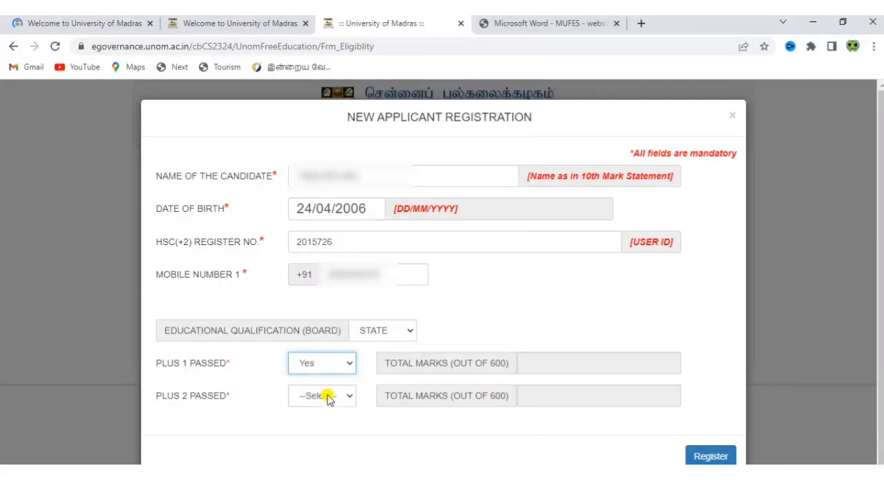
pyautogui.click(601, 362)
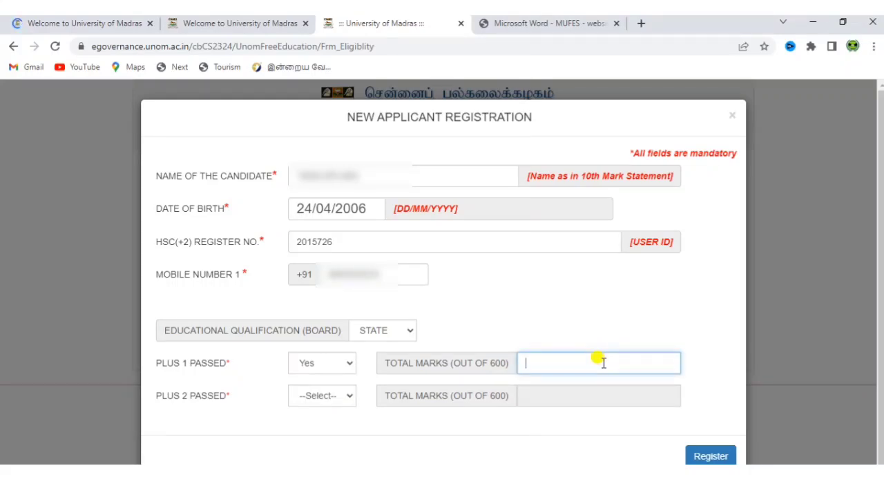
pyautogui.write('480')
pyautogui.click(328, 398)
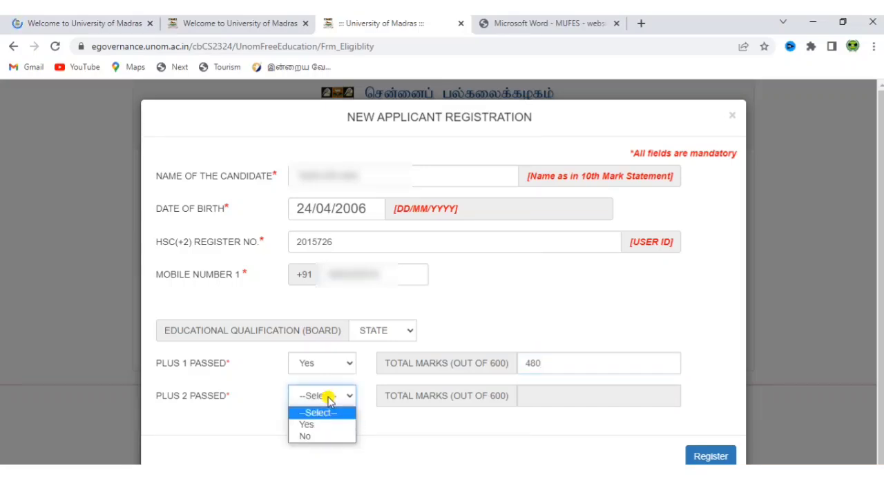
pyautogui.click(316, 425)
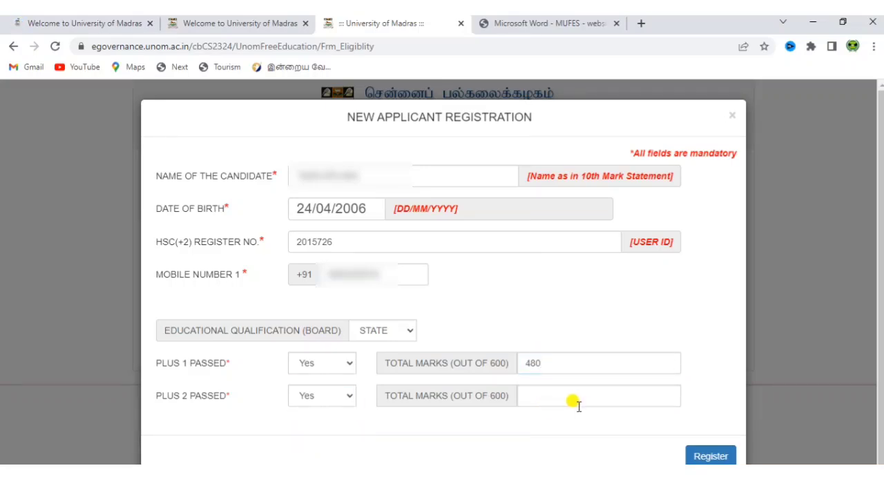
pyautogui.click(574, 402)
pyautogui.write('550')
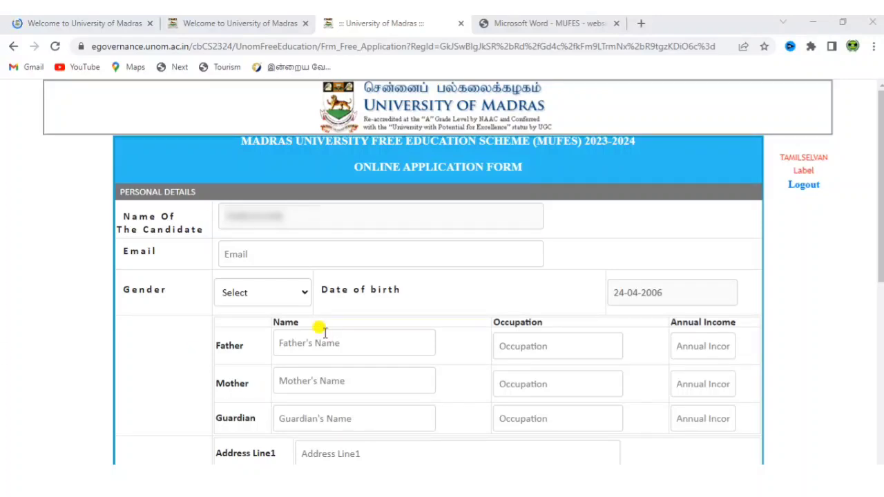
# Set gender to Male and move through the e-mail and parent detail fields.
pyautogui.click(309, 258)
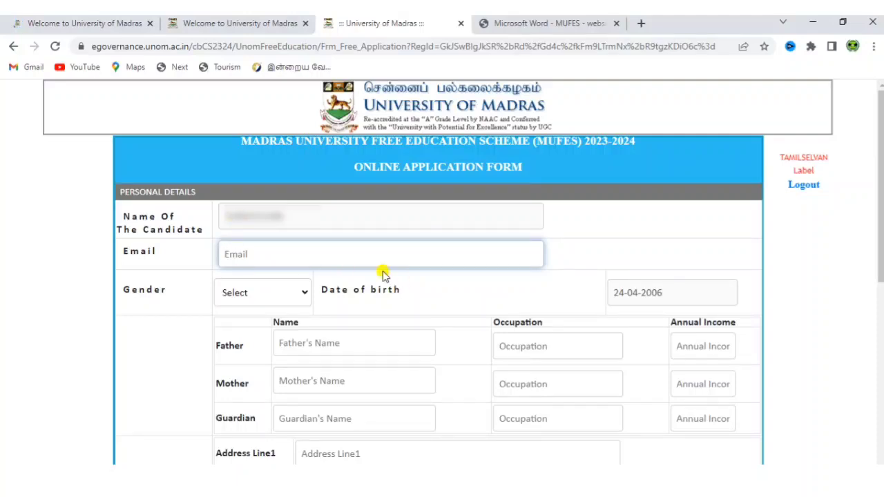
pyautogui.click(262, 295)
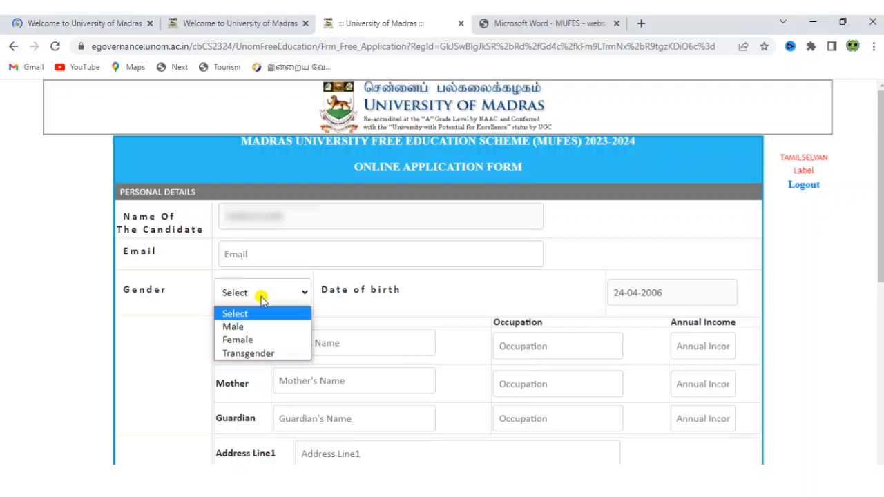
pyautogui.click(258, 328)
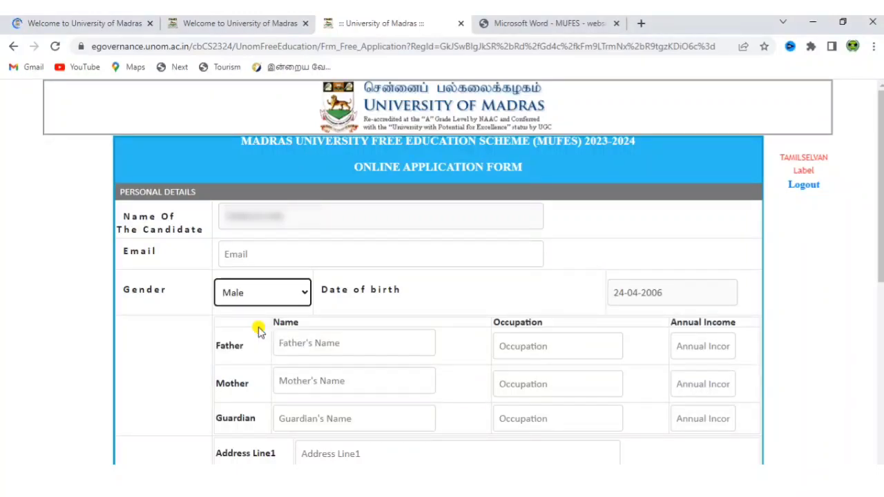
pyautogui.click(307, 343)
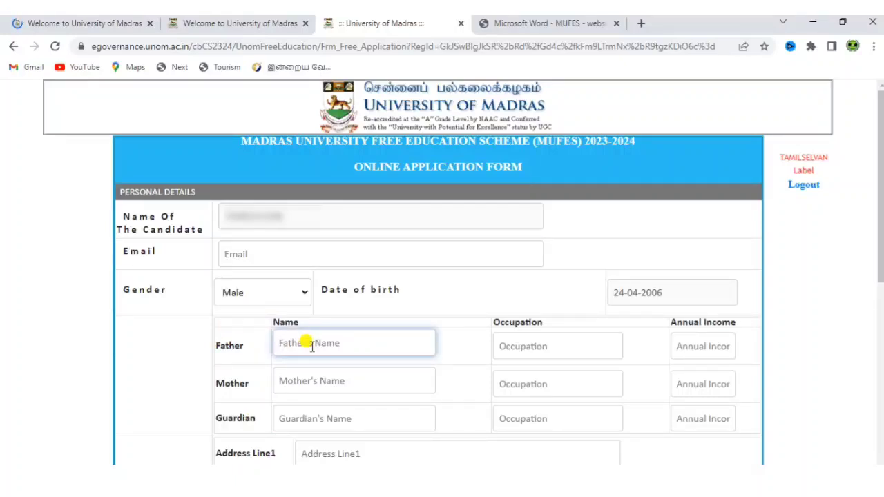
pyautogui.click(560, 345)
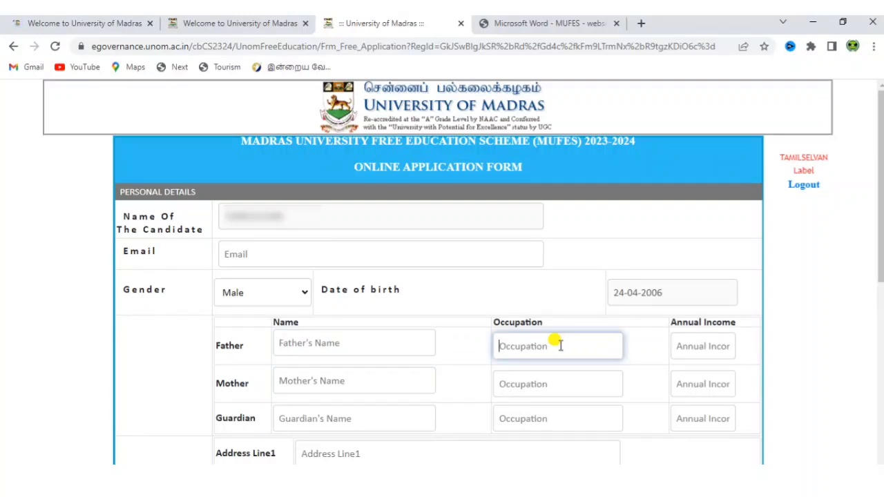
pyautogui.click(705, 346)
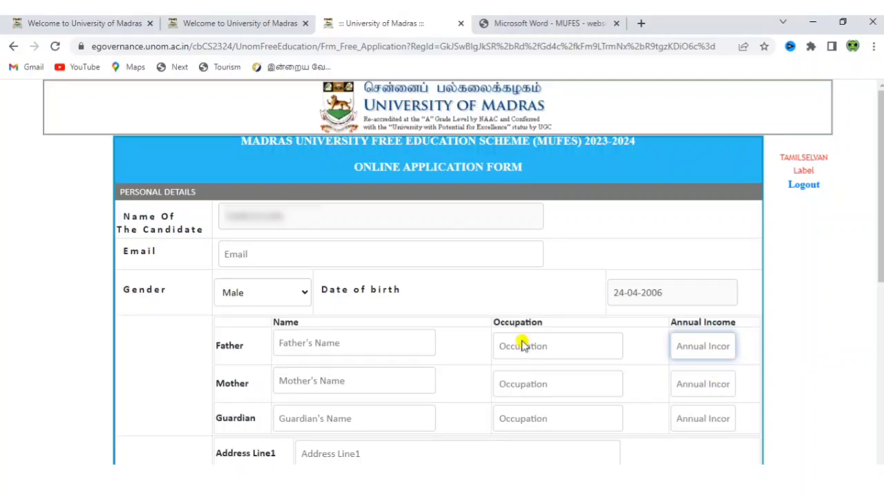
pyautogui.click(299, 382)
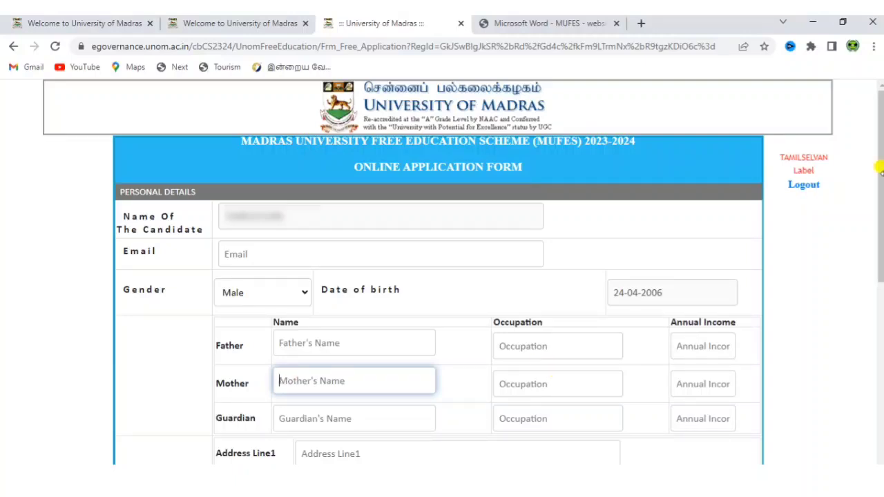
pyautogui.moveTo(881, 200); pyautogui.dragTo(867, 364)
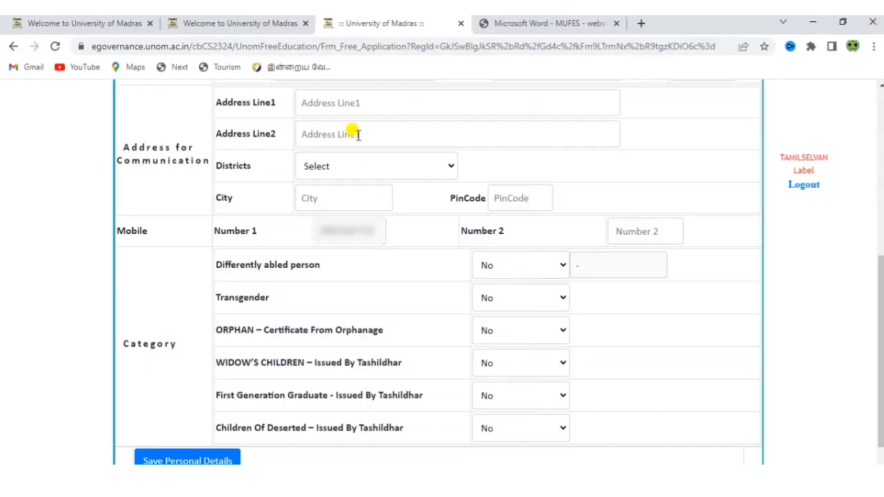
# Choose district Thiruvannamalai and enter city 'tvm', passing over pin code and second mobile.
pyautogui.click(367, 170)
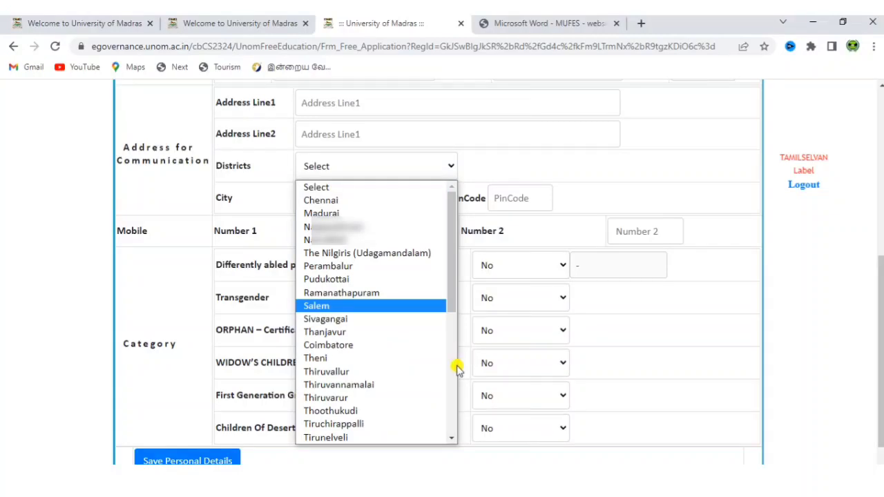
pyautogui.click(428, 386)
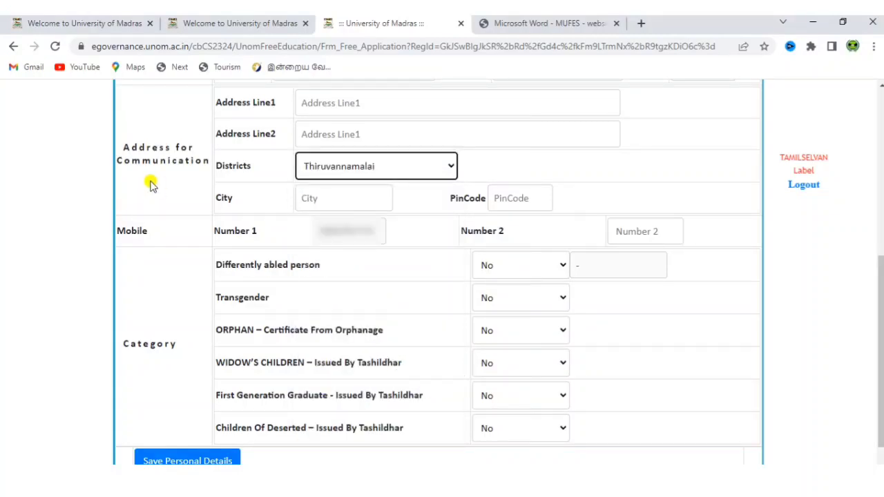
pyautogui.click(344, 199)
pyautogui.write('tvm')
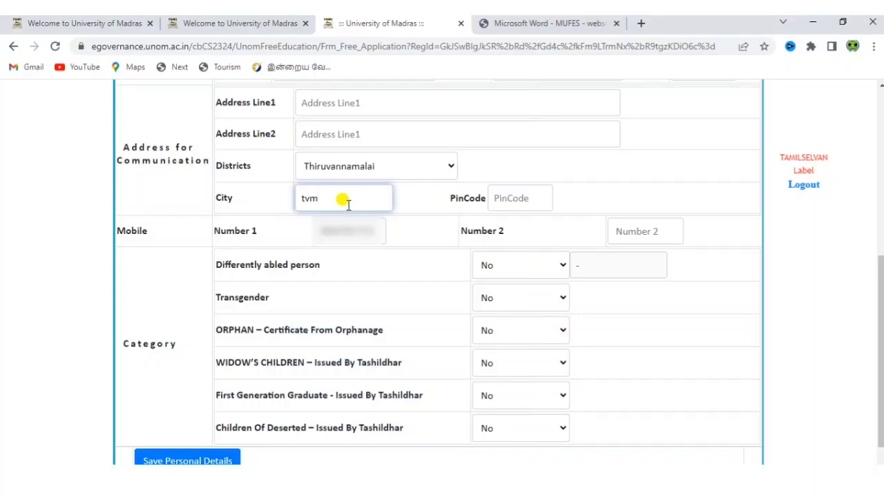
pyautogui.click(537, 200)
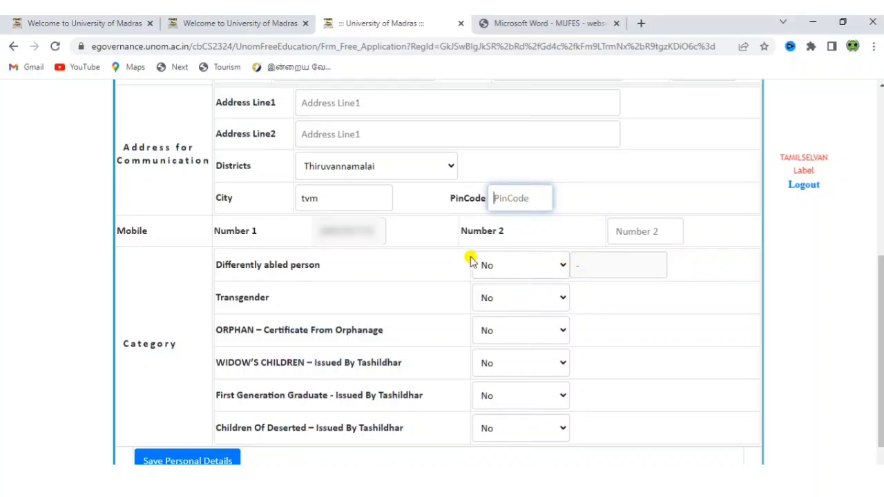
pyautogui.click(631, 235)
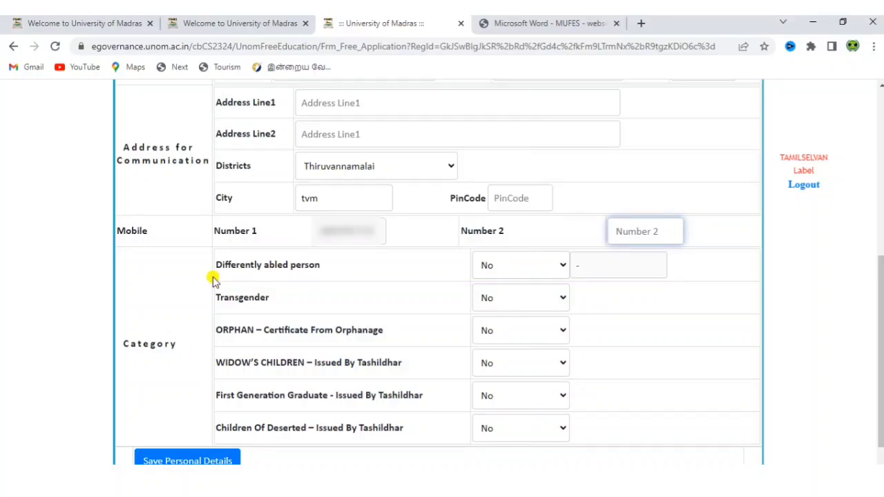
# Keep differently abled, orphan and widow's children as No, and First Generation Graduate as Yes.
pyautogui.click(490, 266)
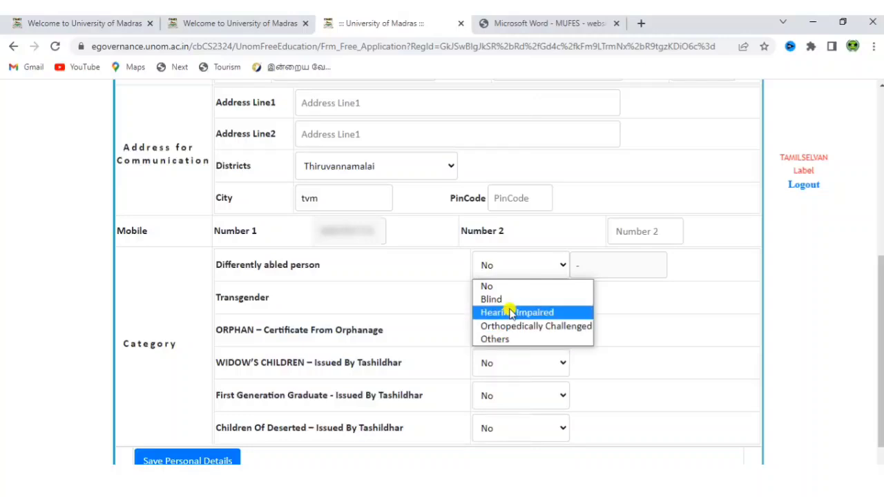
pyautogui.click(405, 302)
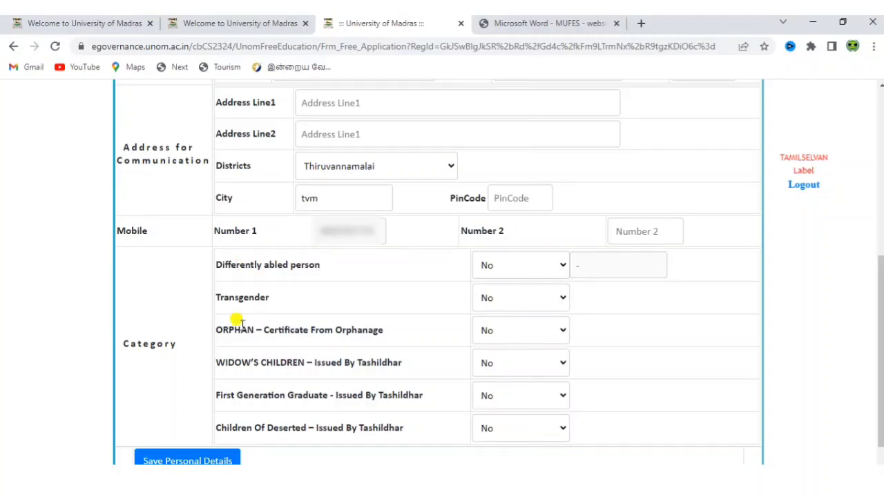
pyautogui.click(530, 337)
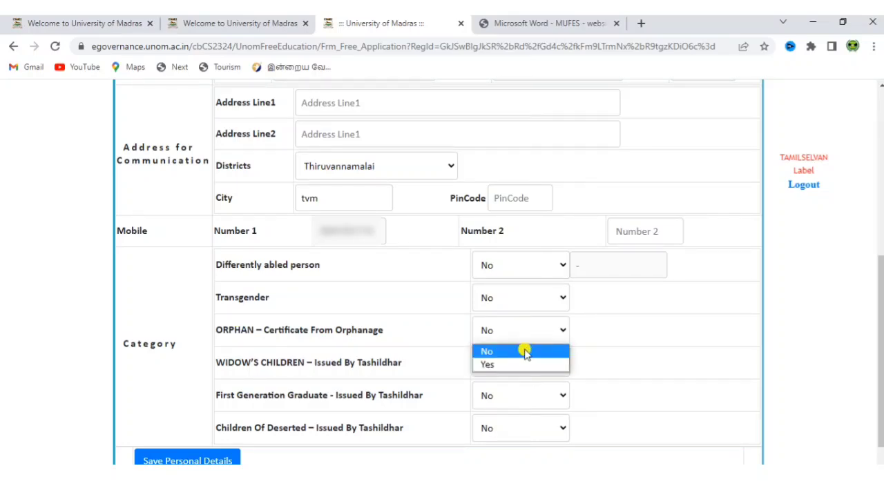
pyautogui.click(525, 354)
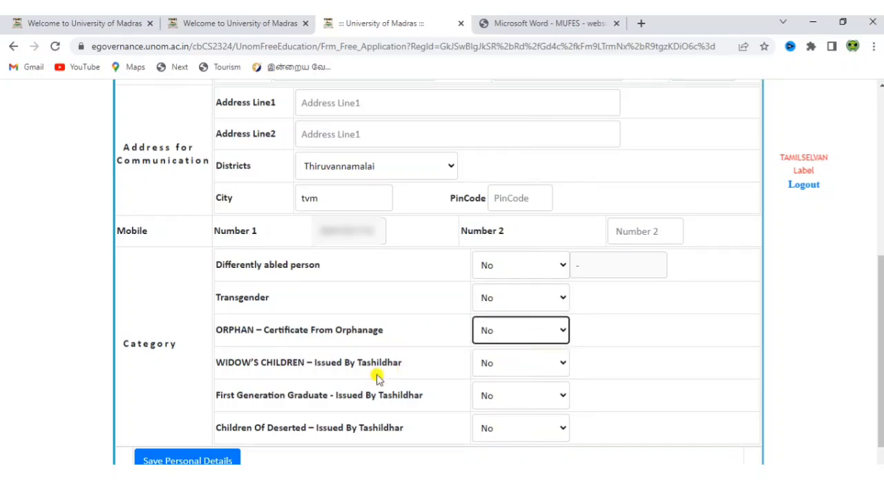
pyautogui.click(520, 366)
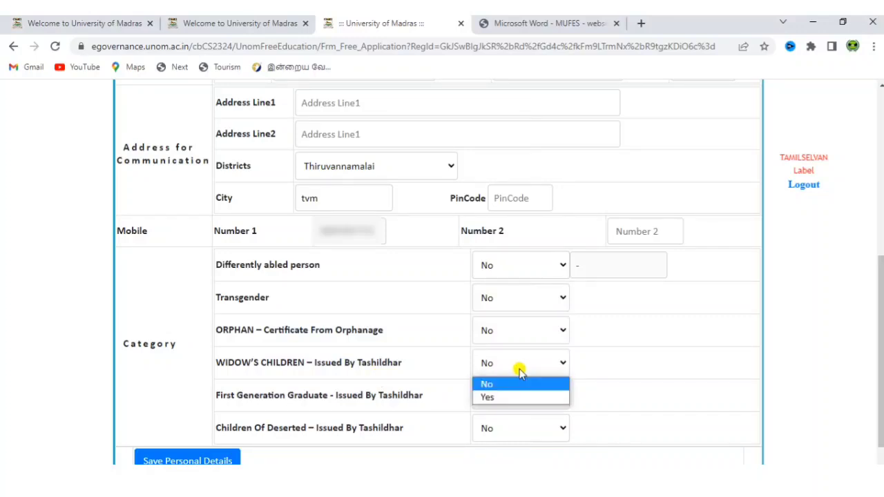
pyautogui.click(421, 351)
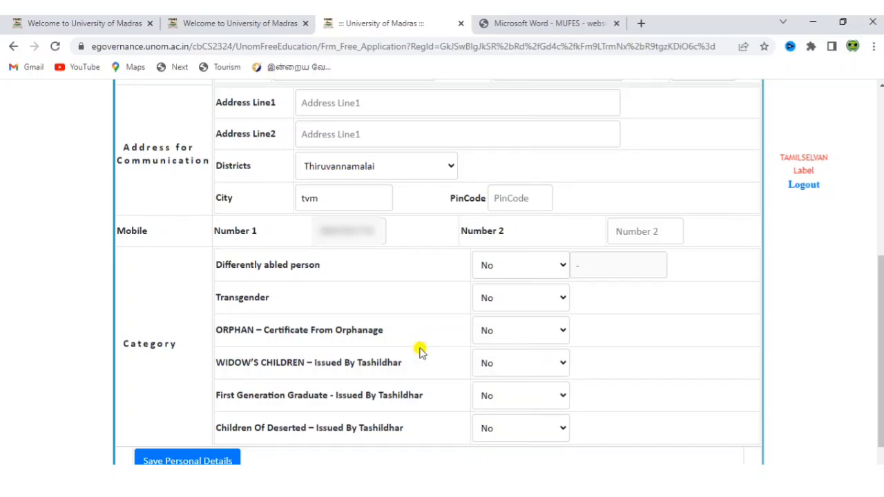
pyautogui.click(490, 393)
pyautogui.click(493, 431)
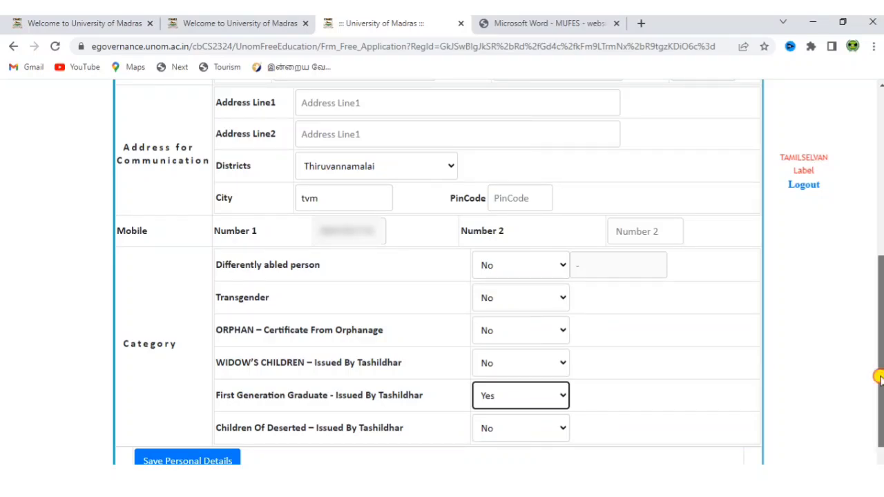
pyautogui.moveTo(881, 378); pyautogui.dragTo(880, 414)
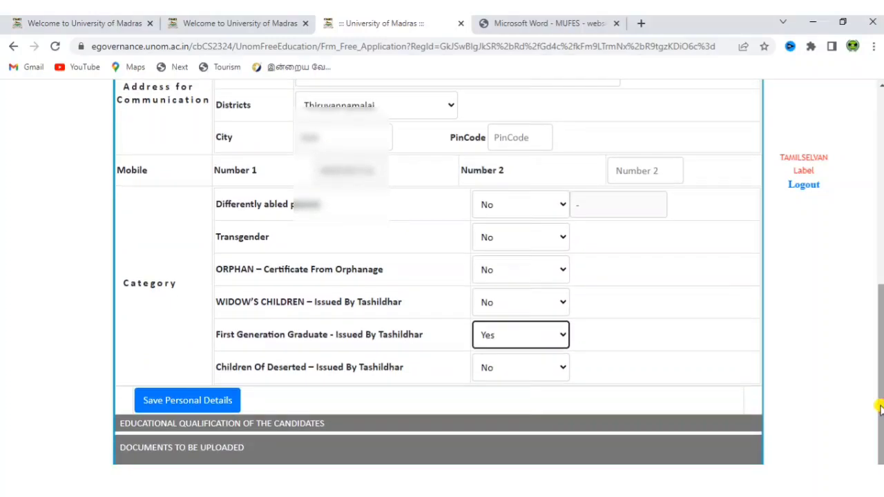
# Save the personal details.
pyautogui.click(194, 404)
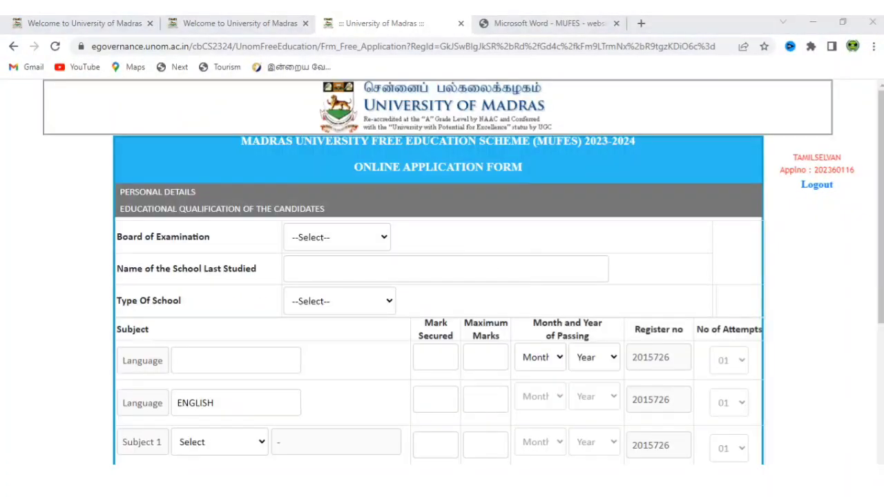
pyautogui.click(834, 277)
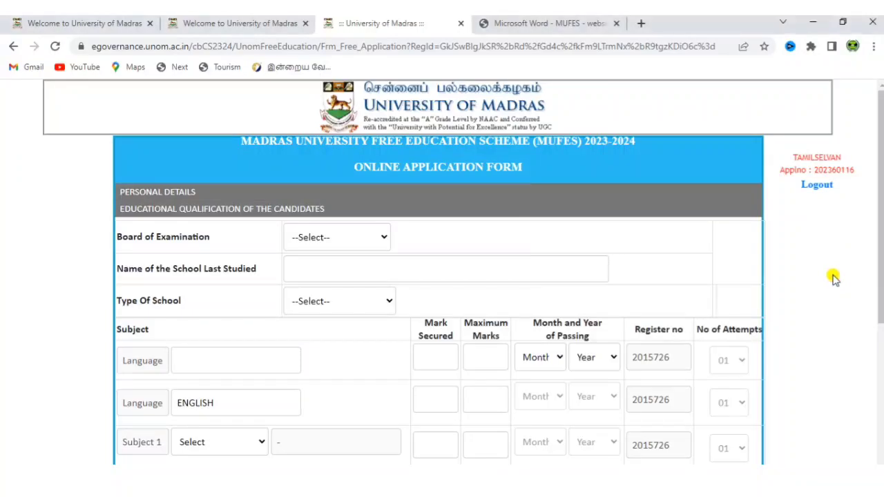
pyautogui.scroll(-1, 833, 277)
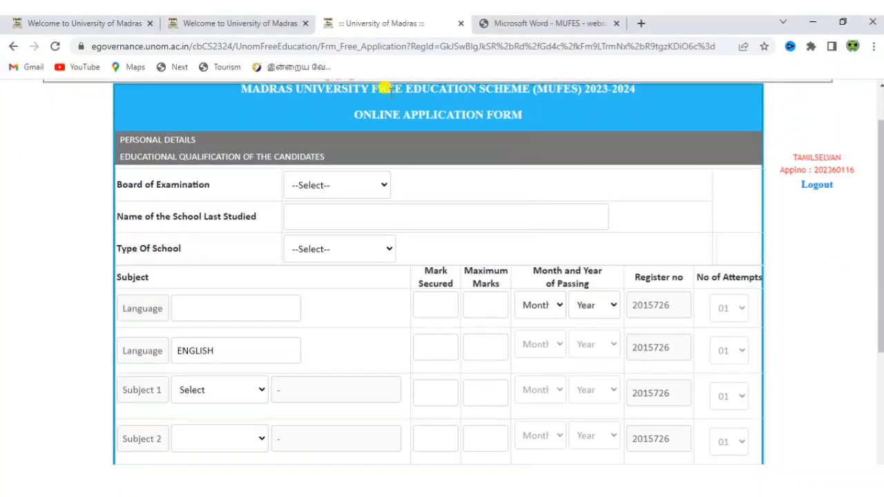
# Set the examination board to State (OUT OF 600) and the last school to 'govt school'.
pyautogui.click(328, 181)
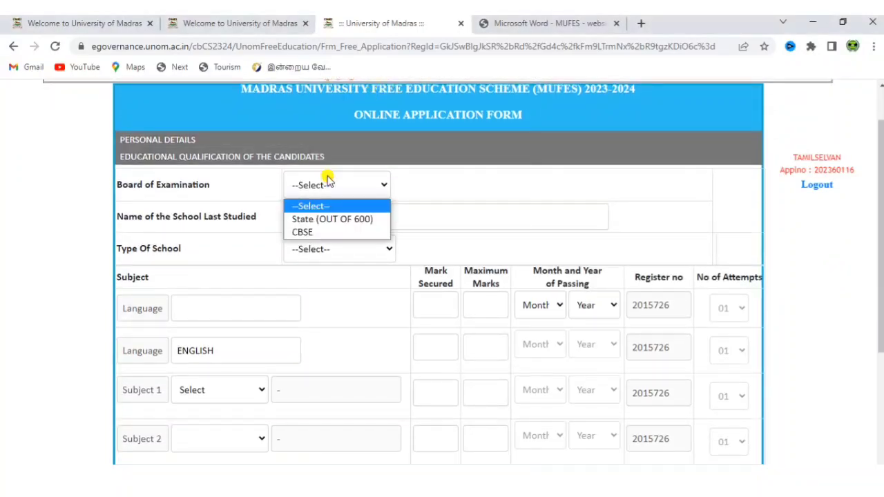
pyautogui.click(335, 219)
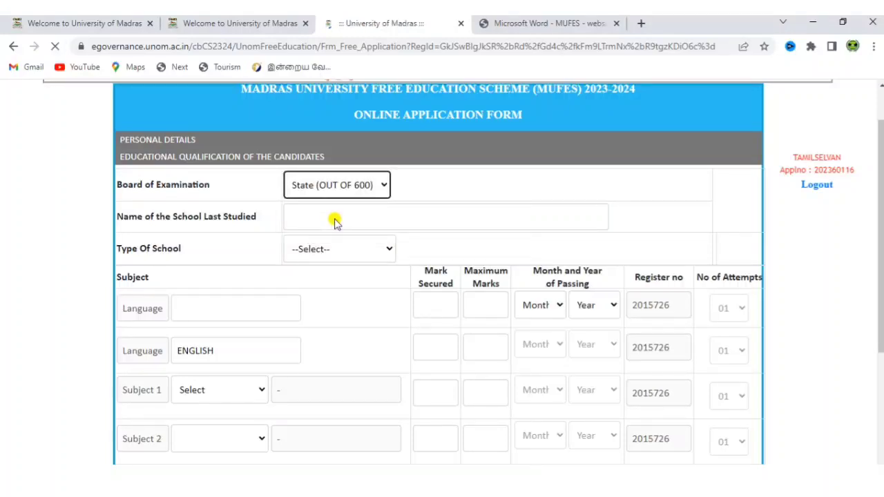
pyautogui.click(335, 218)
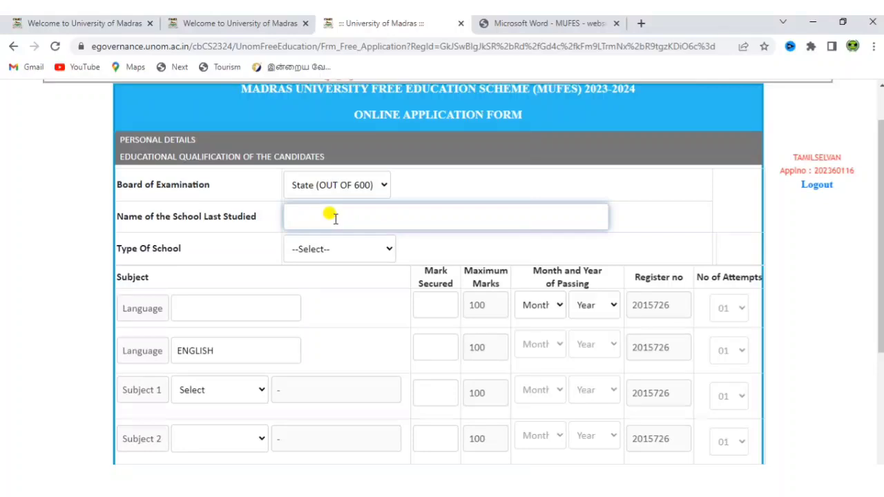
pyautogui.write('govt school')
# Set Type Of School to State Government.
pyautogui.click(335, 258)
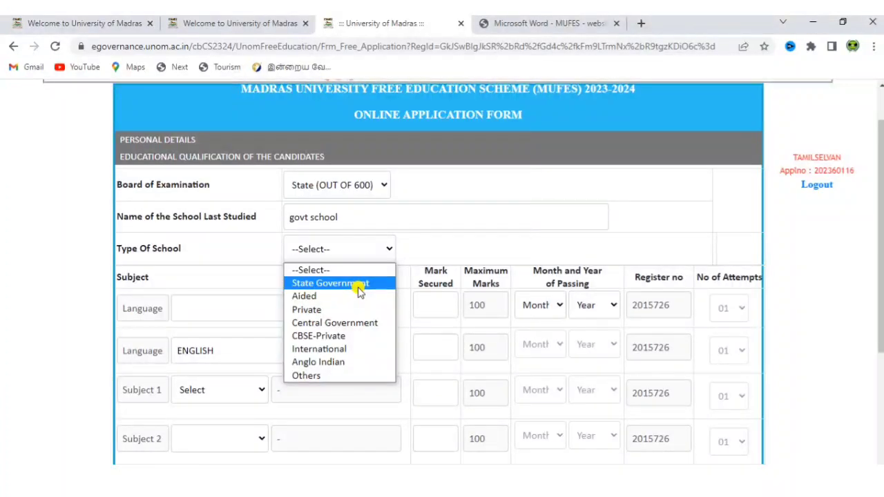
pyautogui.click(356, 284)
pyautogui.click(815, 264)
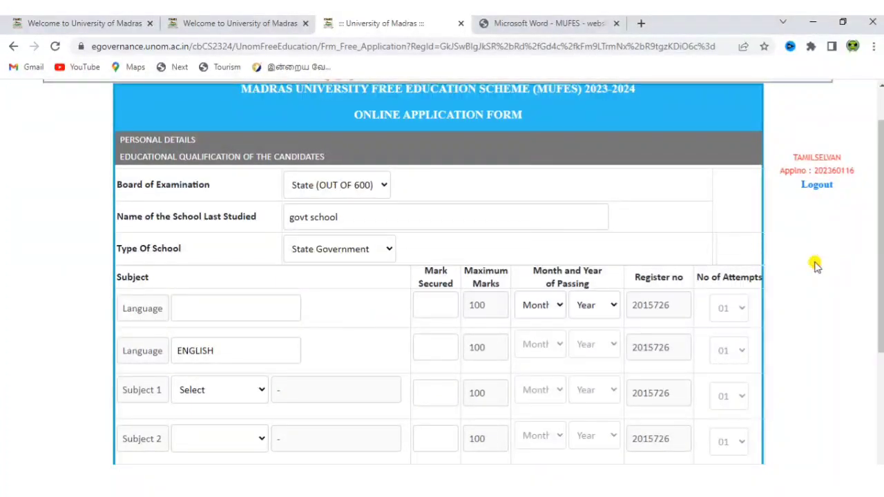
pyautogui.scroll(-1, 815, 266)
pyautogui.scroll(-2, 815, 266)
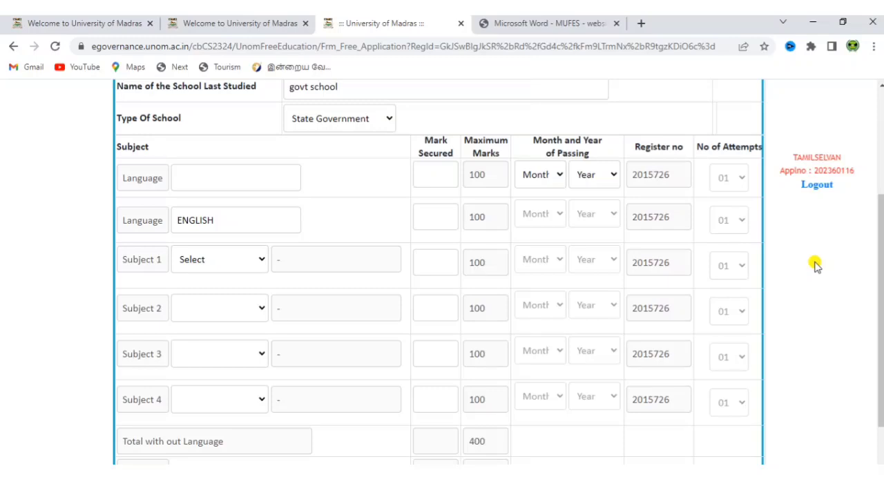
# Enter tamil with mark 92, passing month May, year 2023, and ENGLISH mark 85.
pyautogui.click(253, 181)
pyautogui.write('tamil')
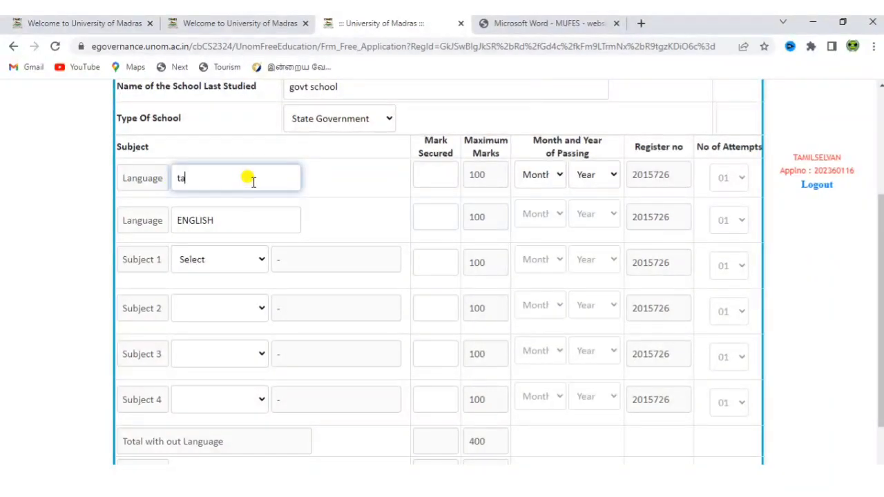
pyautogui.click(429, 175)
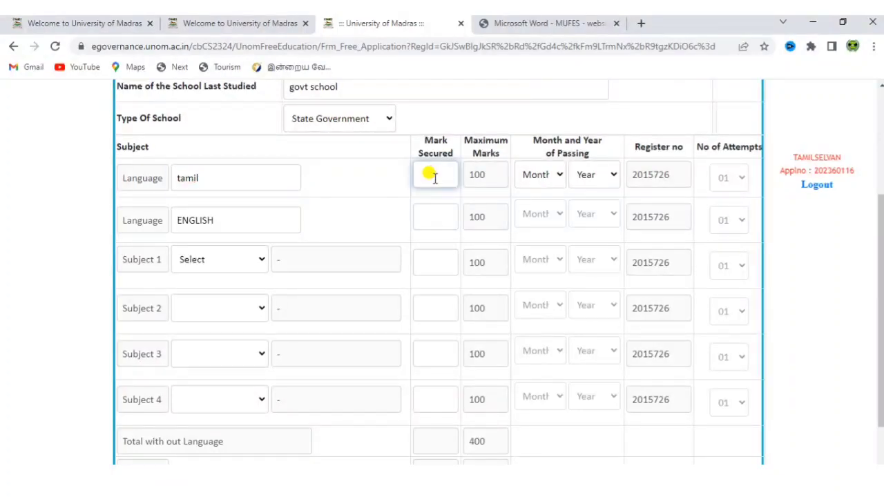
pyautogui.write('92')
pyautogui.click(527, 177)
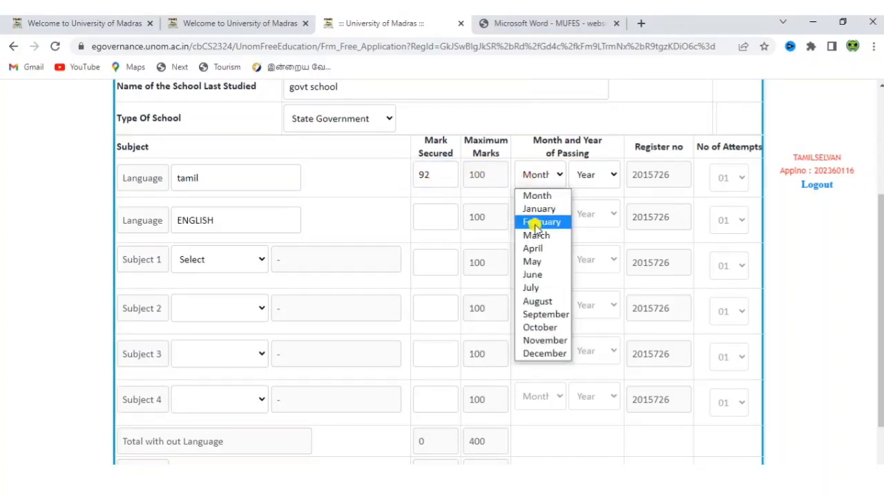
pyautogui.click(537, 259)
pyautogui.click(589, 183)
pyautogui.click(587, 207)
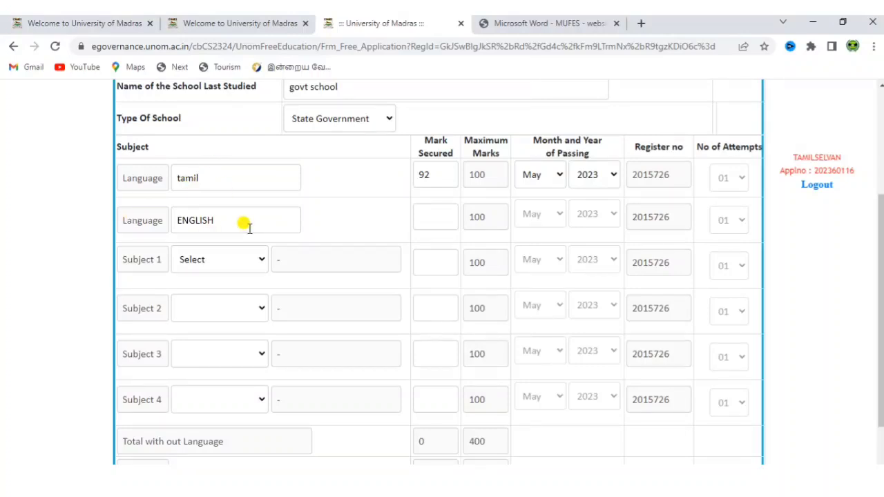
pyautogui.click(438, 215)
pyautogui.write('85')
# Set Subject 1 to Physics with mark 90 and Subject 2 to Chemistry with 93.
pyautogui.click(197, 263)
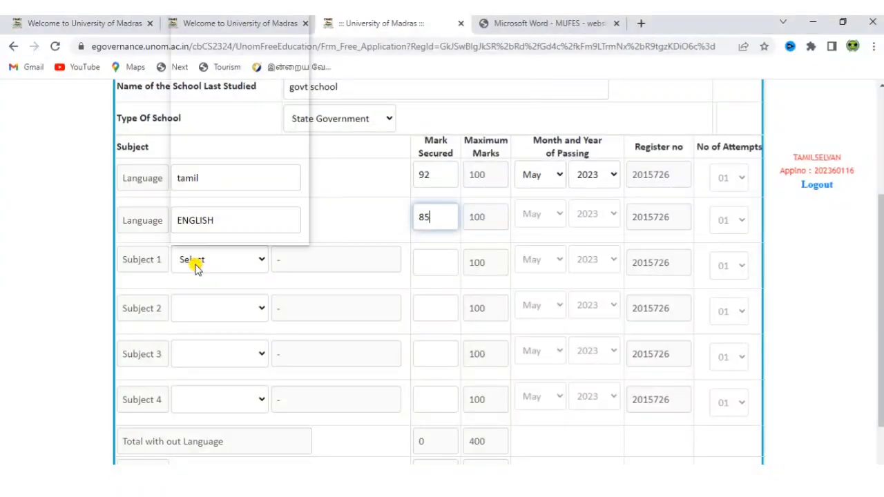
pyautogui.moveTo(300, 113); pyautogui.dragTo(300, 222)
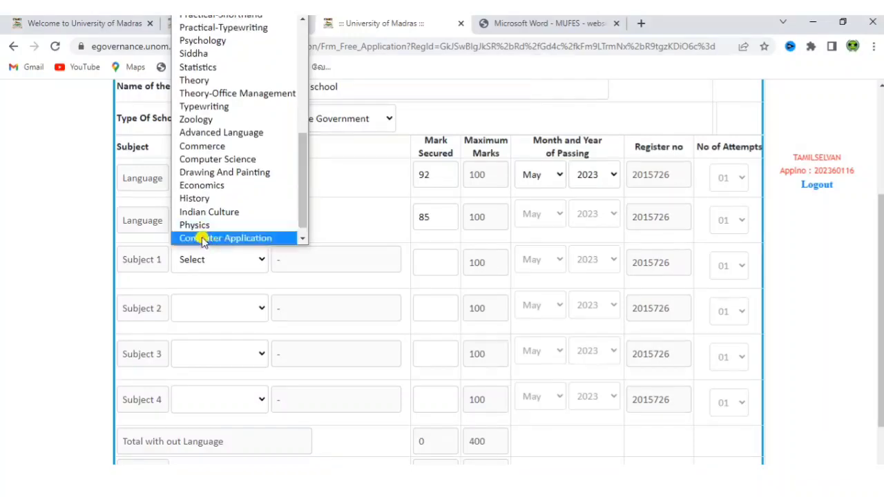
pyautogui.click(197, 223)
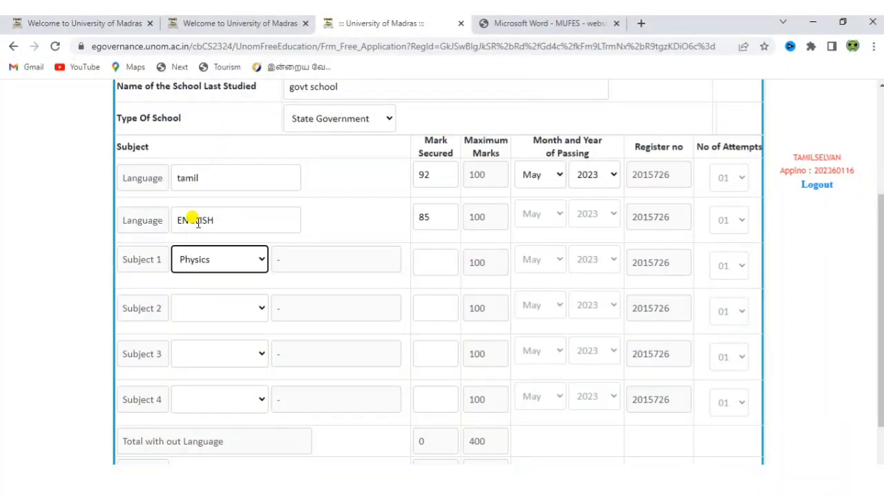
pyautogui.click(445, 262)
pyautogui.write('90')
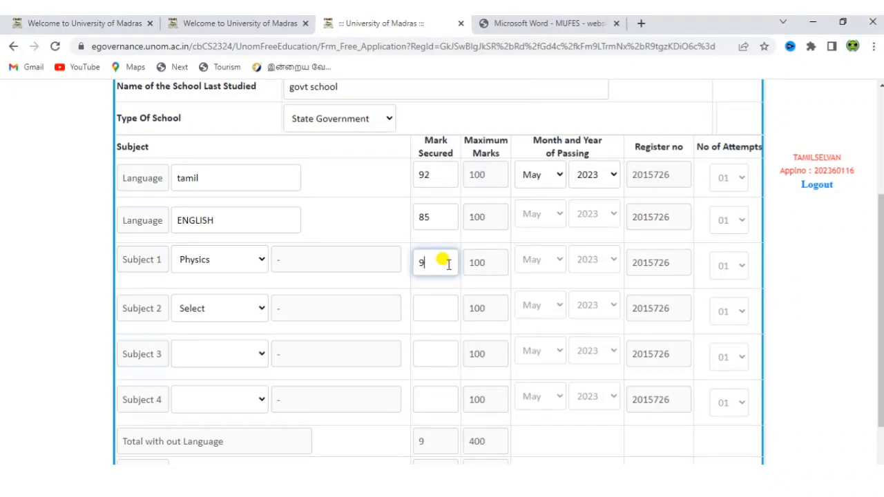
pyautogui.click(229, 310)
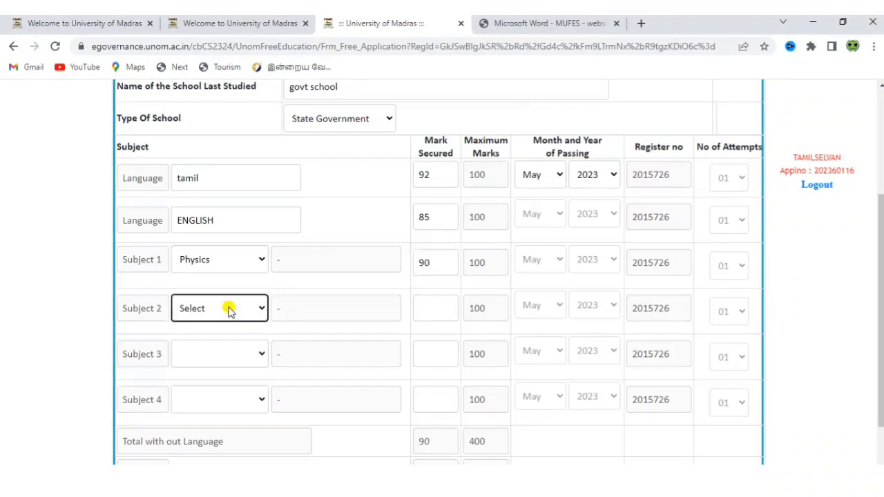
pyautogui.press('c')
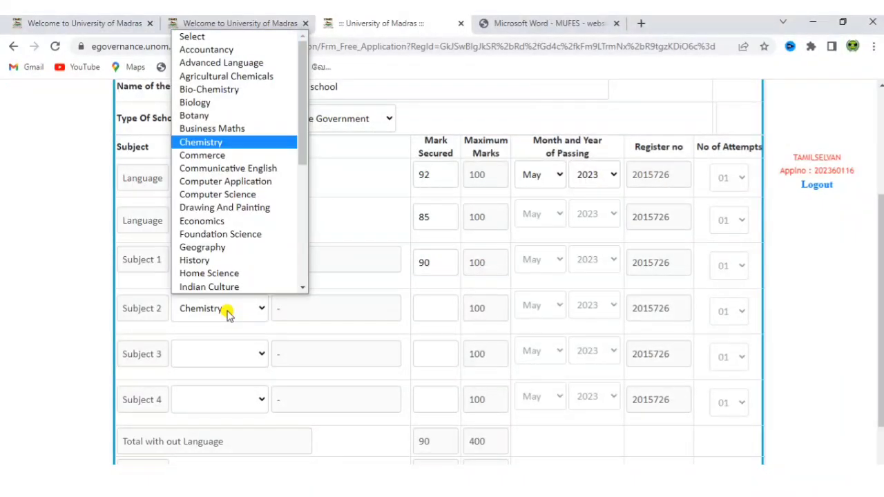
pyautogui.click(229, 312)
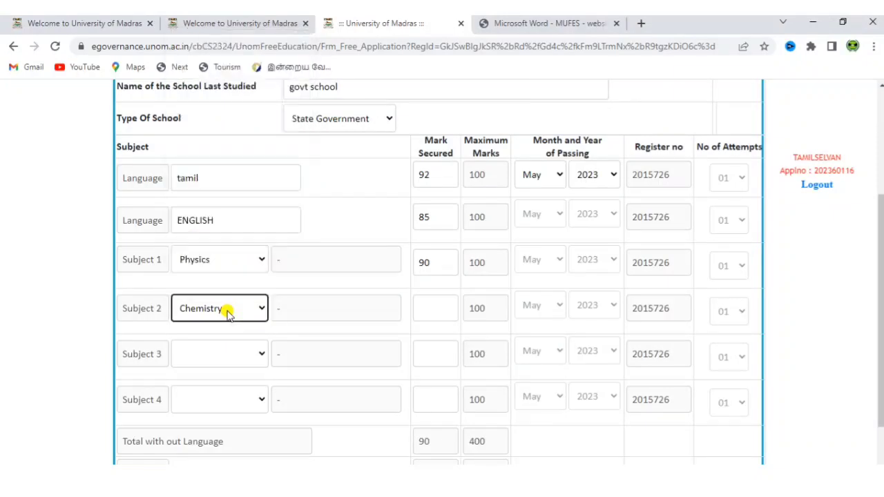
pyautogui.click(427, 305)
pyautogui.click(426, 306)
pyautogui.write('93')
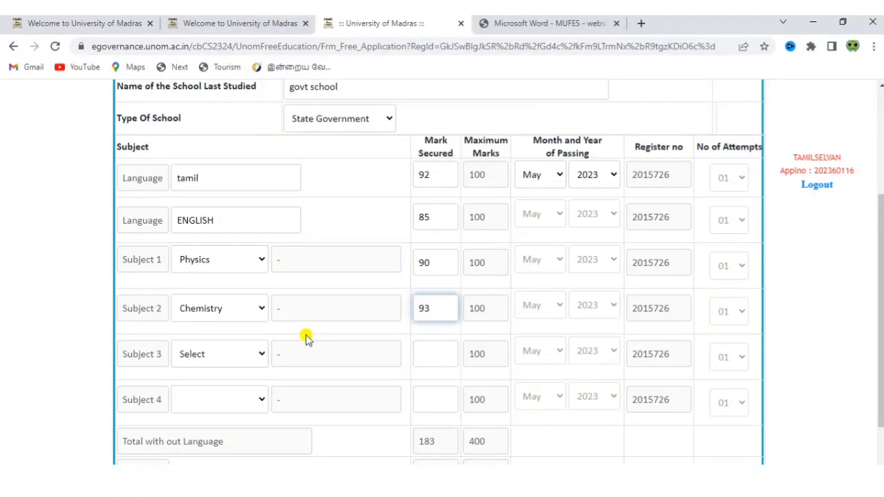
# Set Subject 3 to Biology with mark 95 and Subject 4 to Mathematics with 89.
pyautogui.click(258, 353)
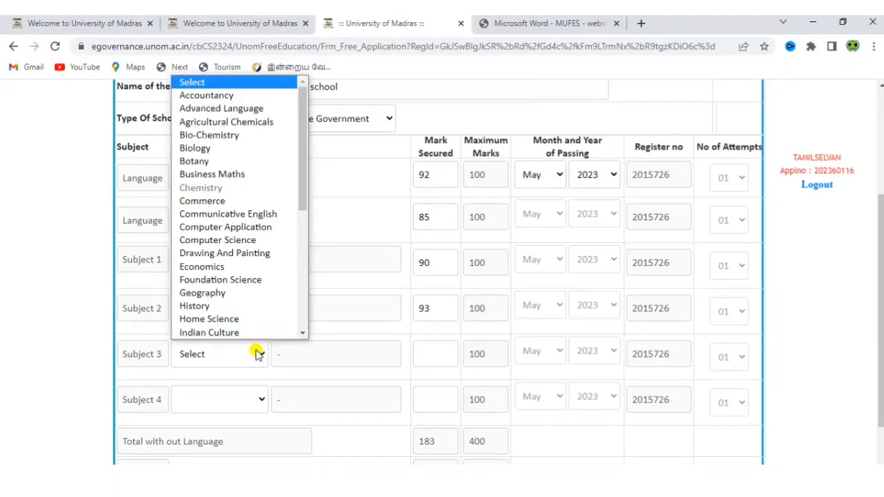
pyautogui.press('b')
pyautogui.press('b')
pyautogui.press('Return')
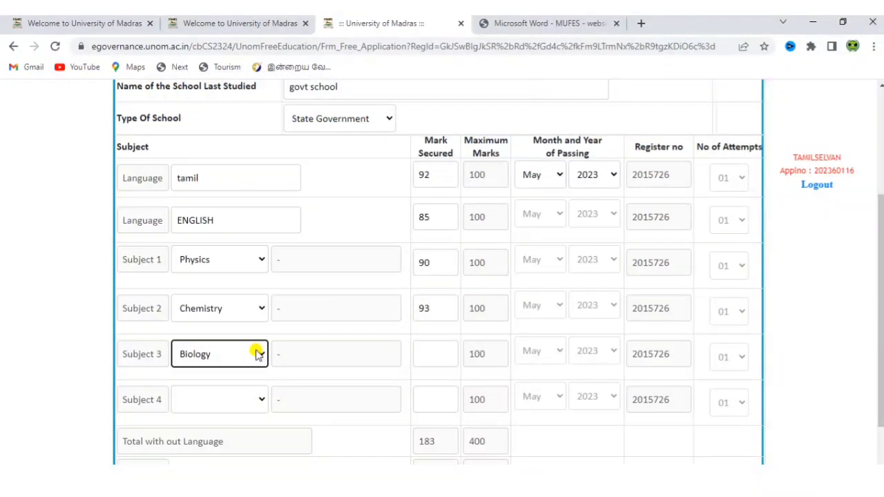
pyautogui.click(452, 350)
pyautogui.write('95')
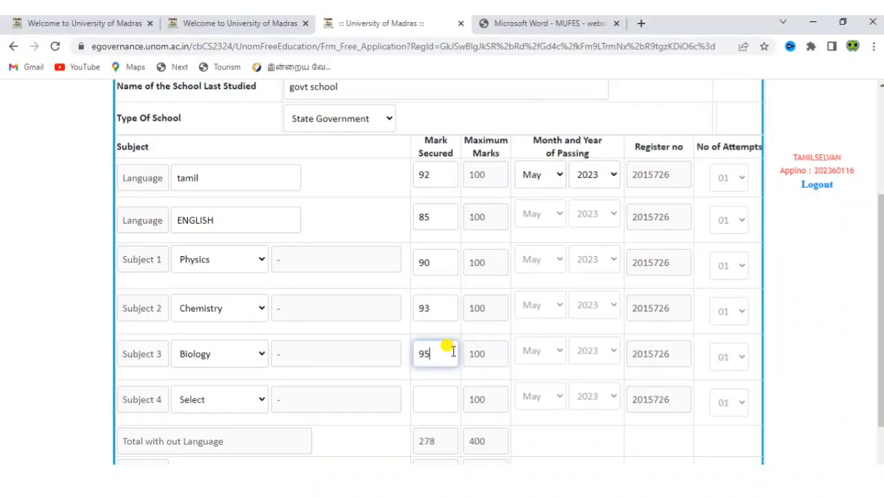
pyautogui.click(225, 398)
pyautogui.press('m')
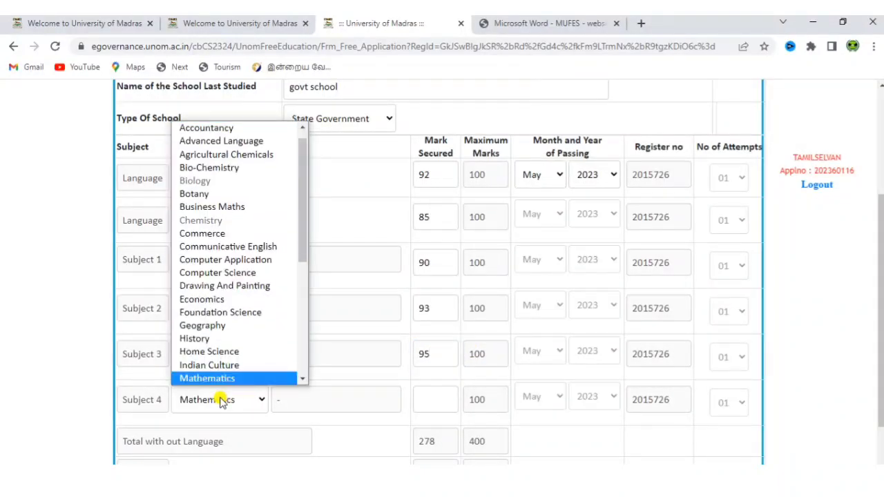
pyautogui.press('Return')
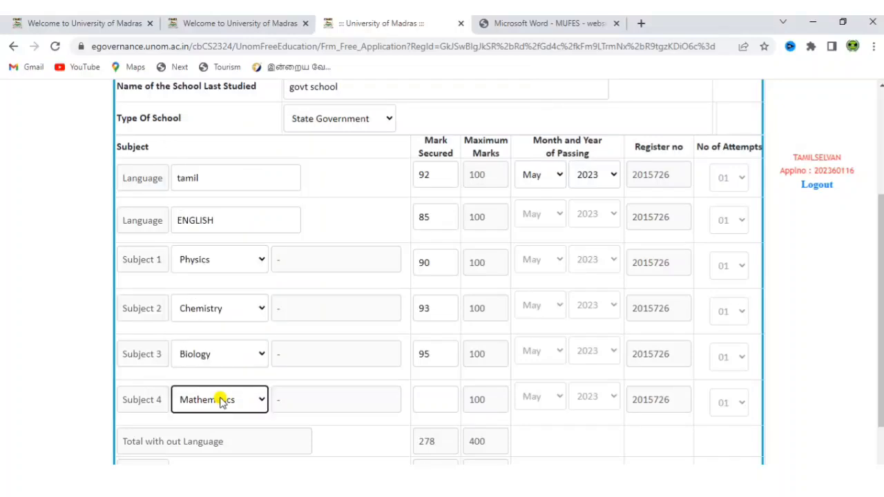
pyautogui.click(431, 392)
pyautogui.write('89')
# Save the education details.
pyautogui.click(778, 406)
pyautogui.scroll(-3, 778, 406)
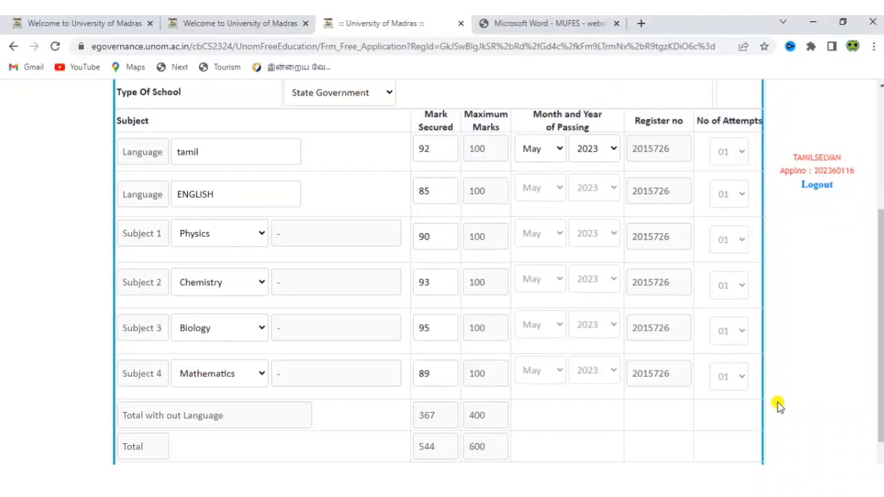
pyautogui.click(216, 421)
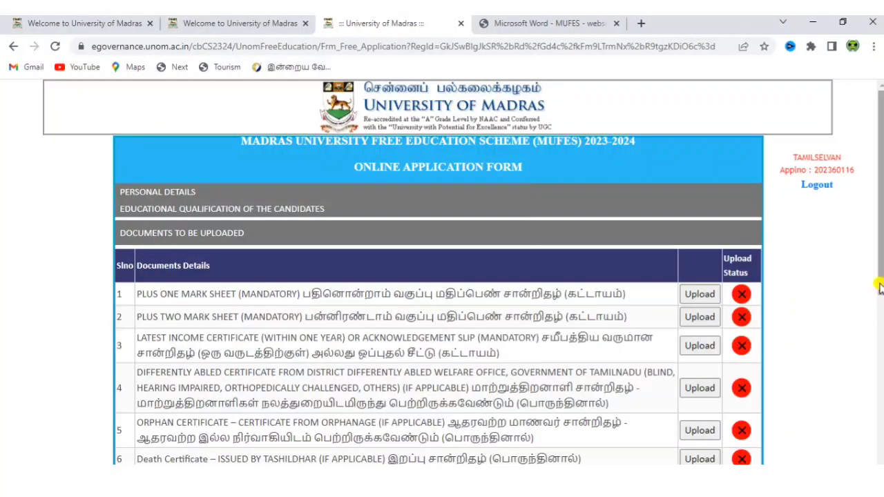
pyautogui.moveTo(878, 287); pyautogui.dragTo(879, 363)
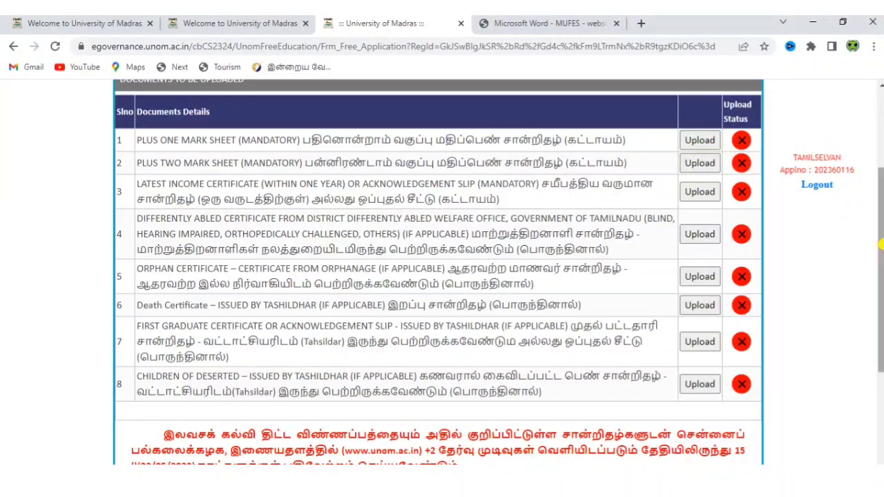
pyautogui.moveTo(881, 252); pyautogui.dragTo(874, 376)
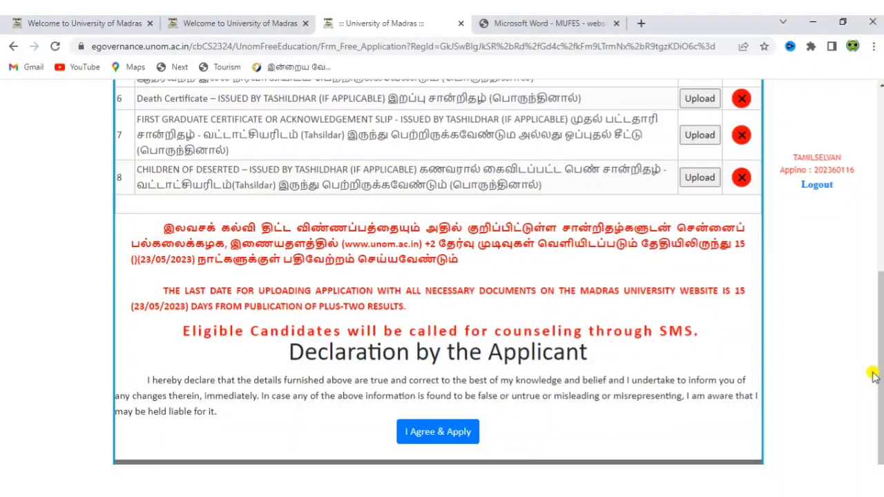